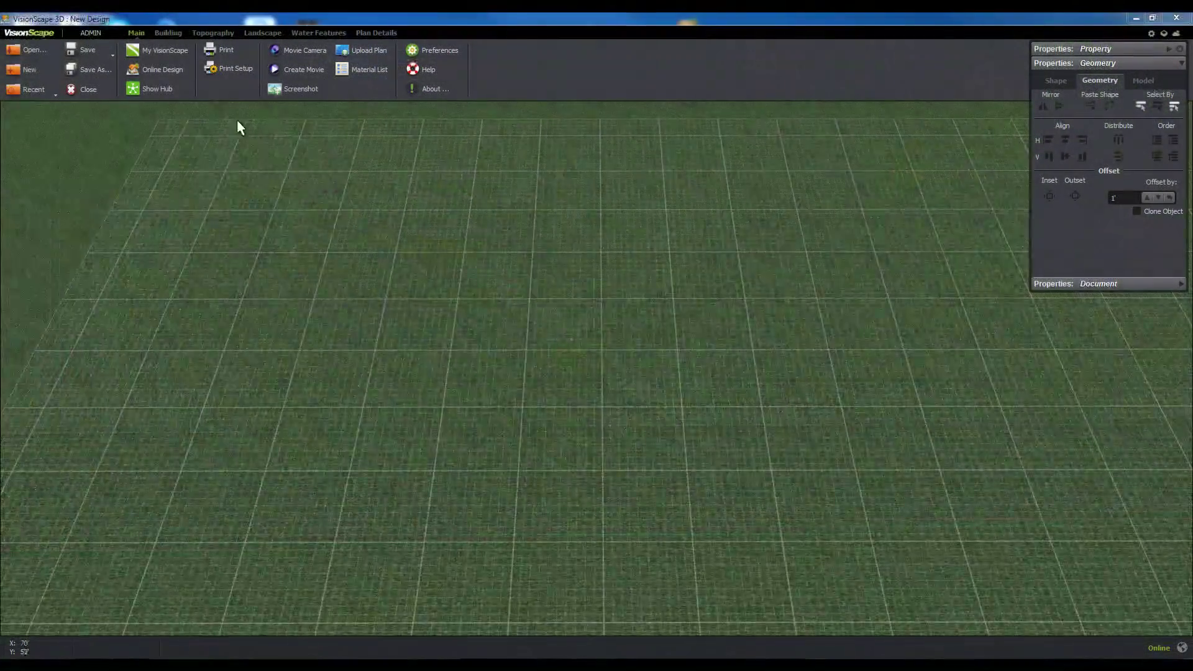
Draw a white Gothic picket fence around a 40 by 30 foot rectangle.
left_click(168, 32)
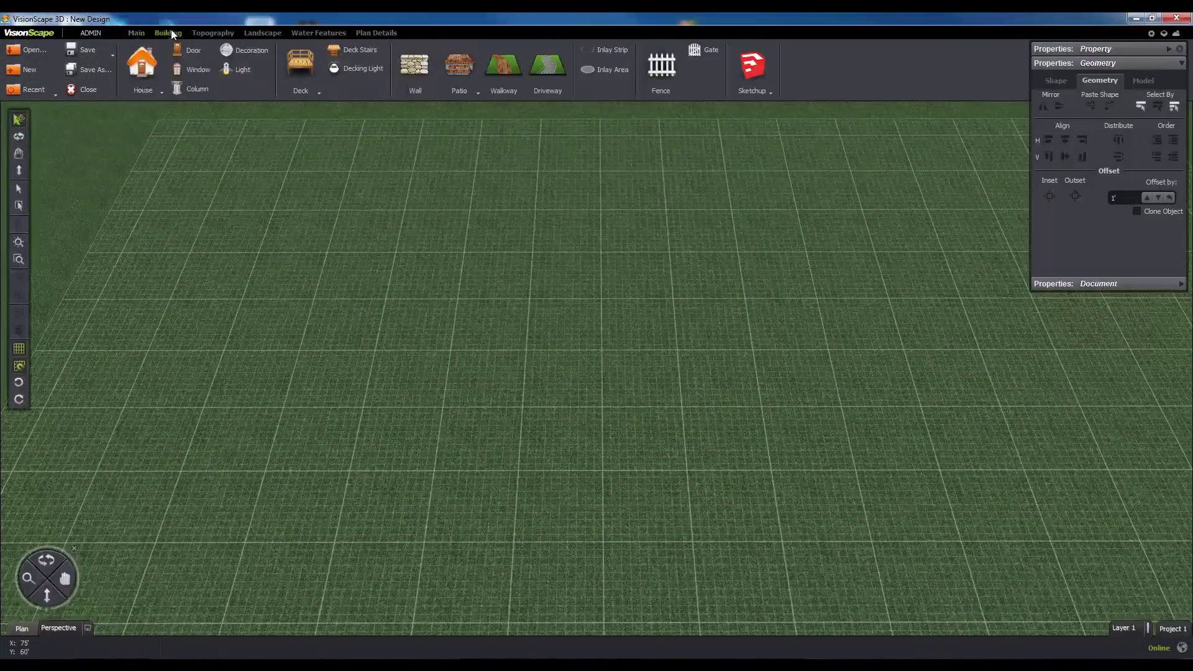
left_click(661, 64)
left_click(738, 251)
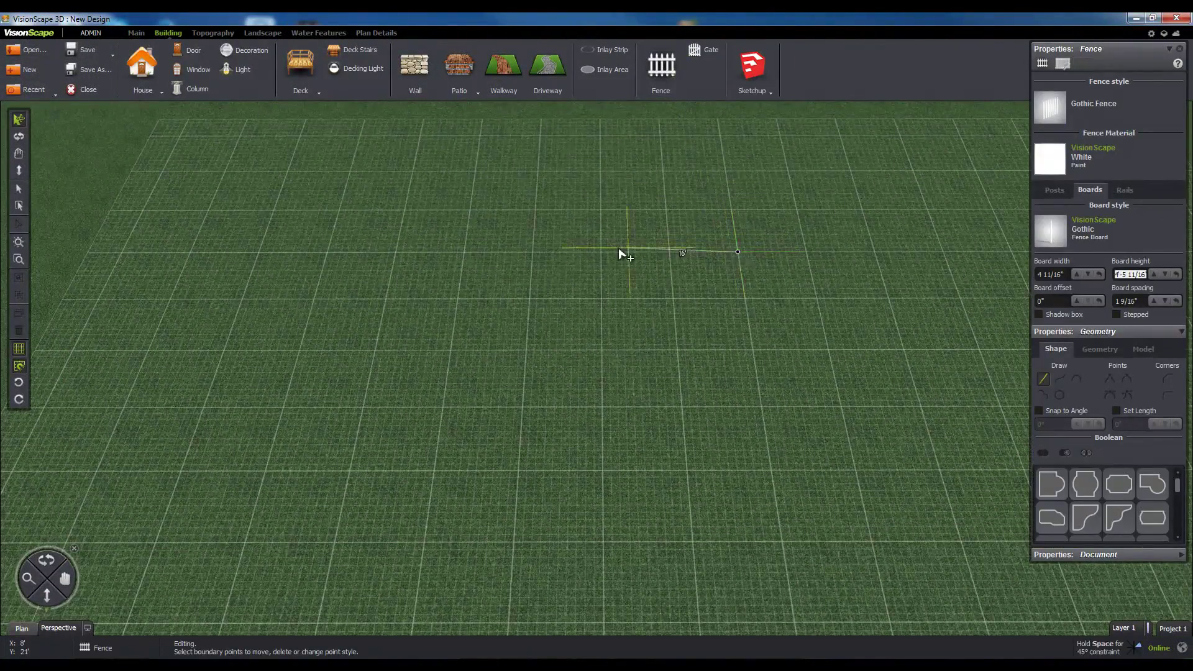
left_click(464, 252)
left_click(443, 407)
left_click(761, 407)
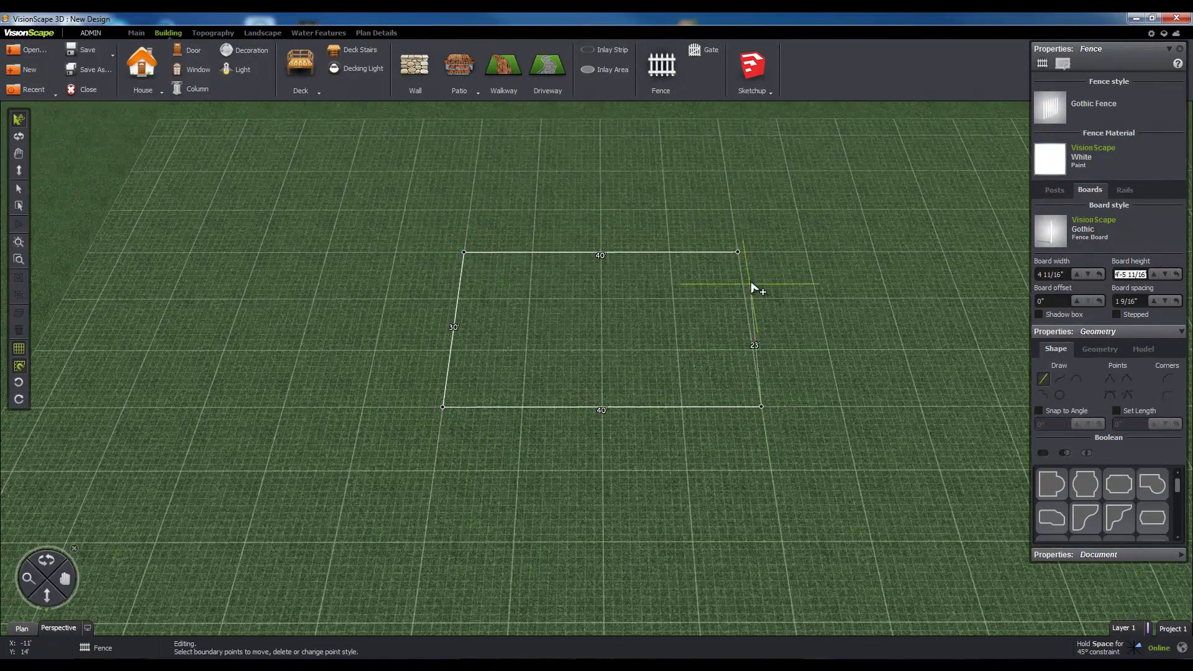
left_click(738, 252)
middle_click_drag(449, 472, 546, 428)
scroll(546, 429, "up", 5)
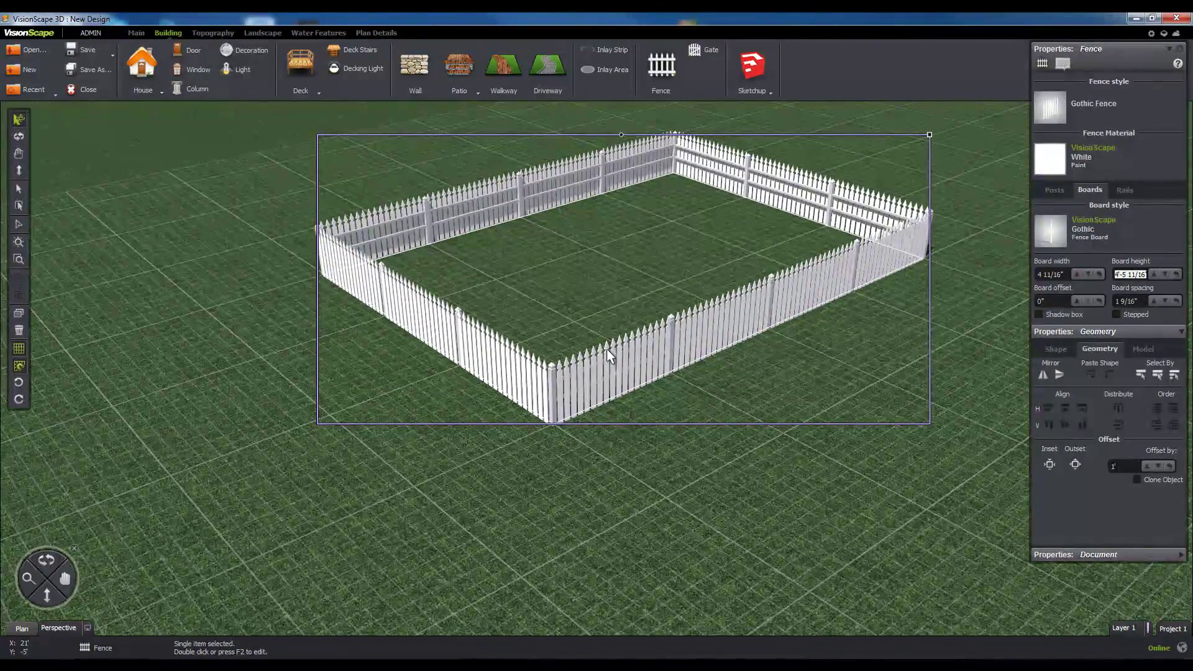
Try the square, octagon, rectangle and notched preset outline shapes on the fence.
left_click(1056, 350)
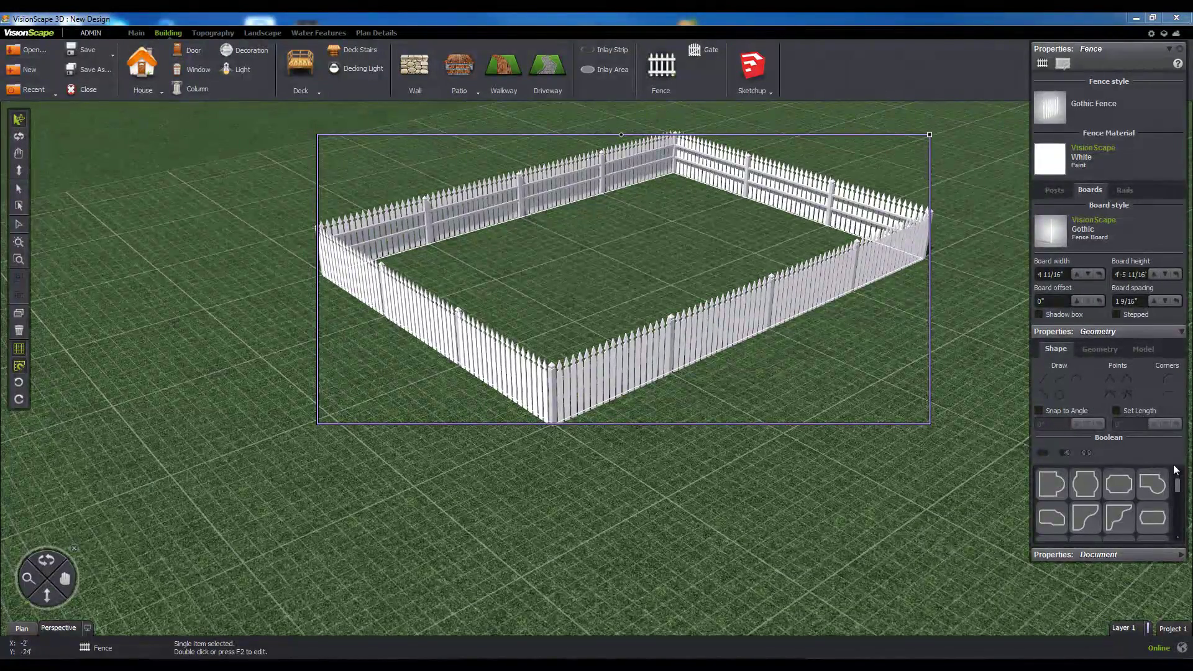
left_click_drag(1178, 486, 1178, 526)
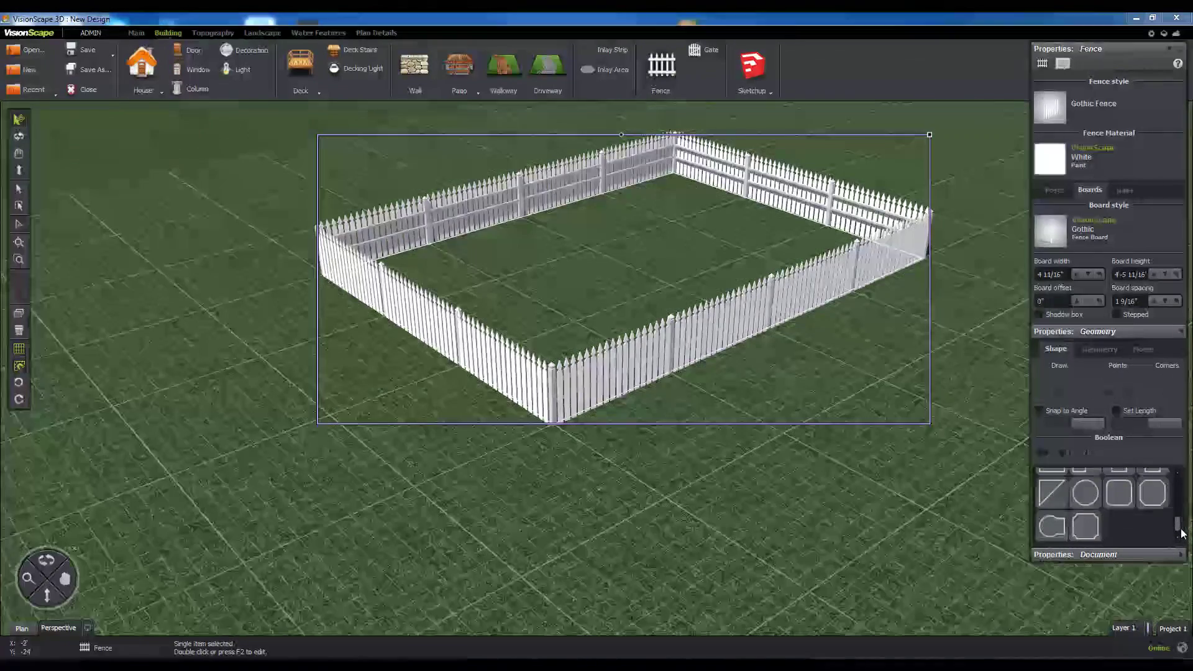
left_click(1087, 497)
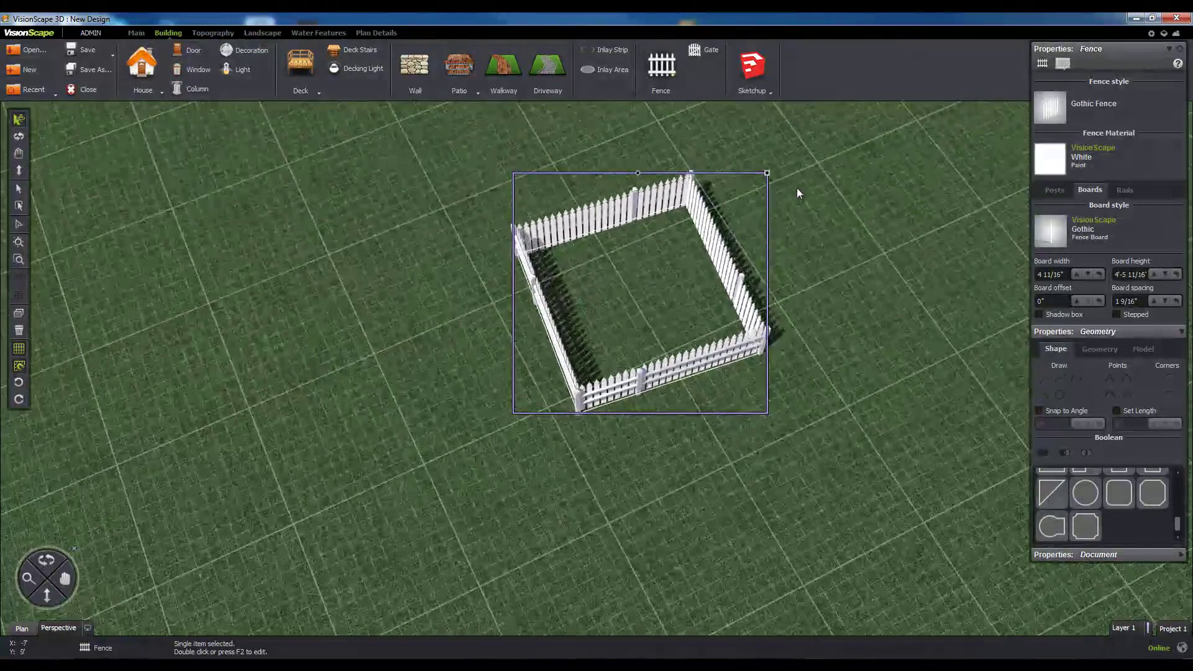
left_click(1124, 497)
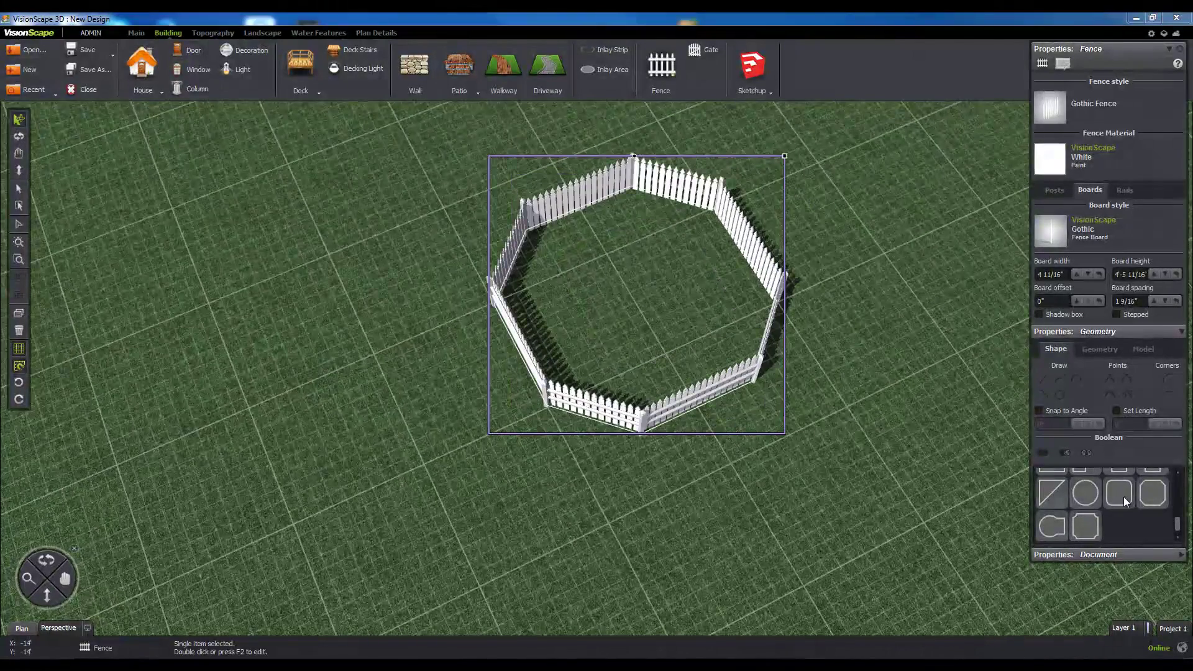
left_click(1052, 526)
scroll(1063, 522, "up", 3)
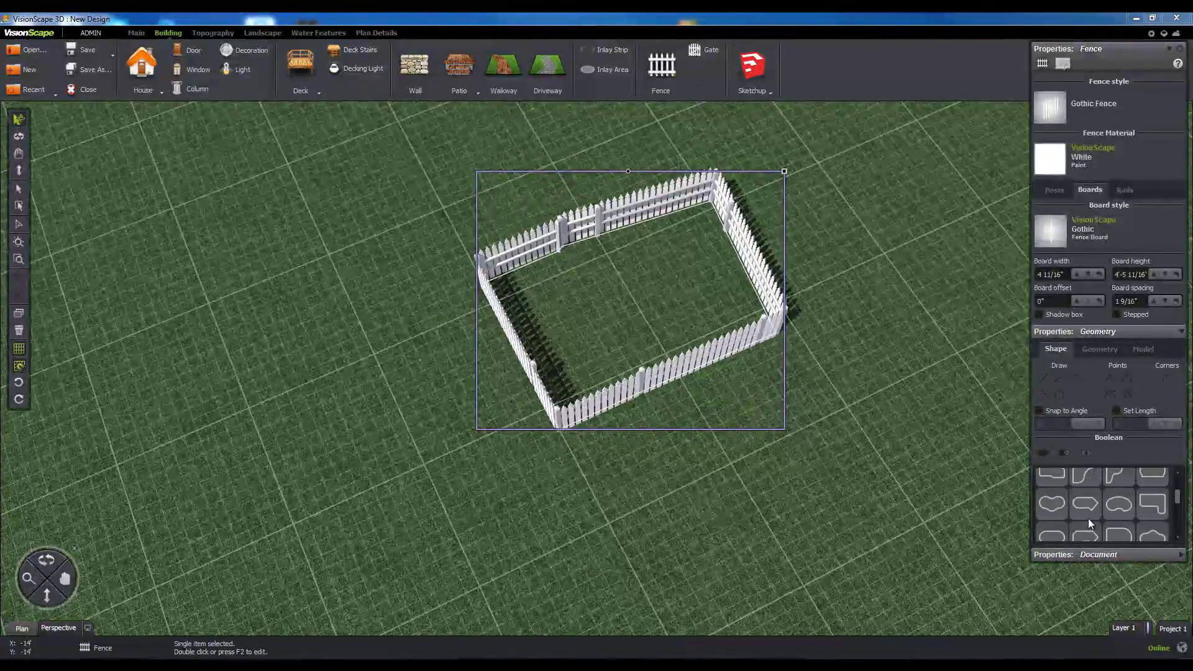
left_click(1116, 497)
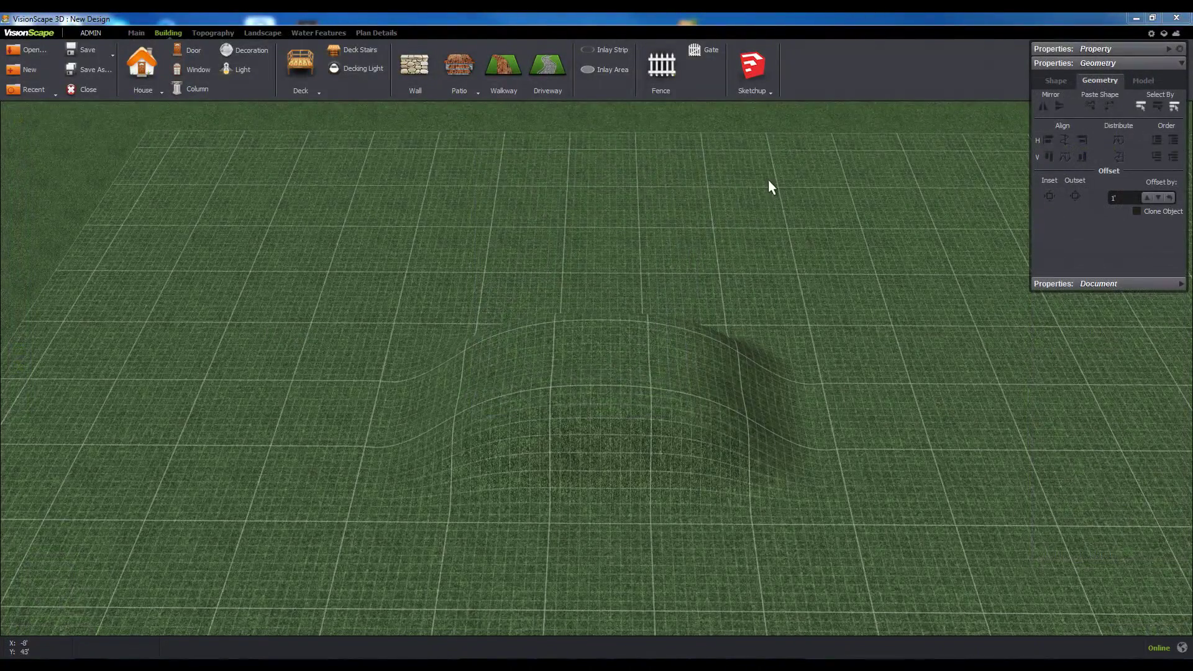
Draw a fence from left of the hill across to its right side, then make it stepped.
left_click(661, 65)
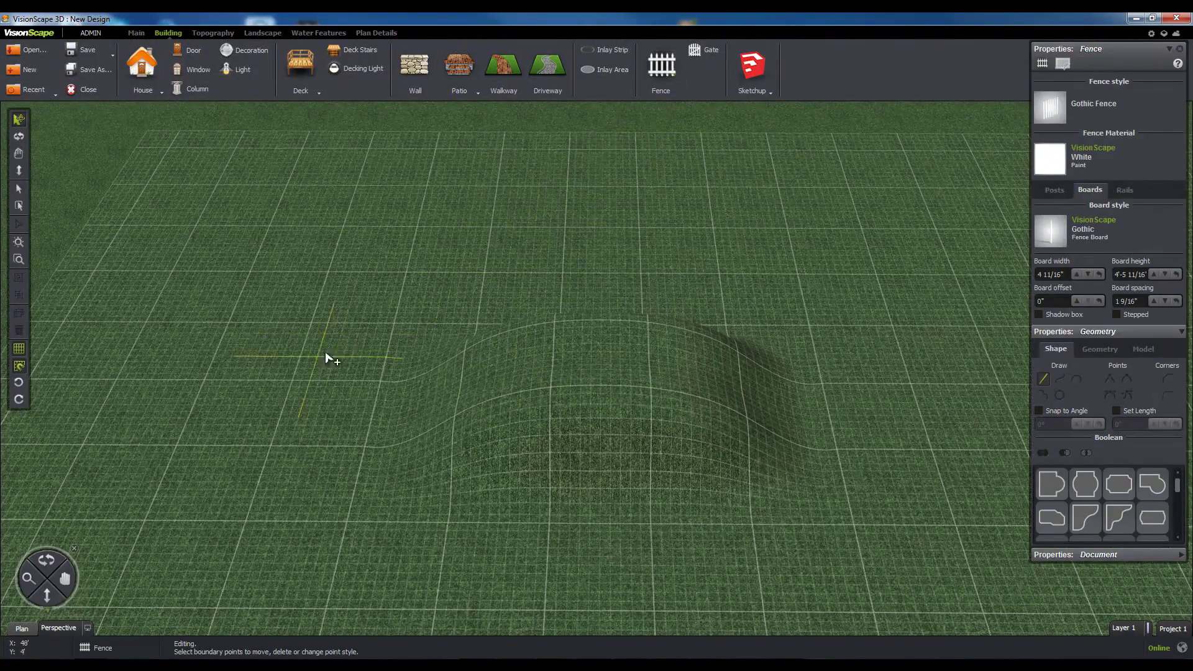
left_click(273, 412)
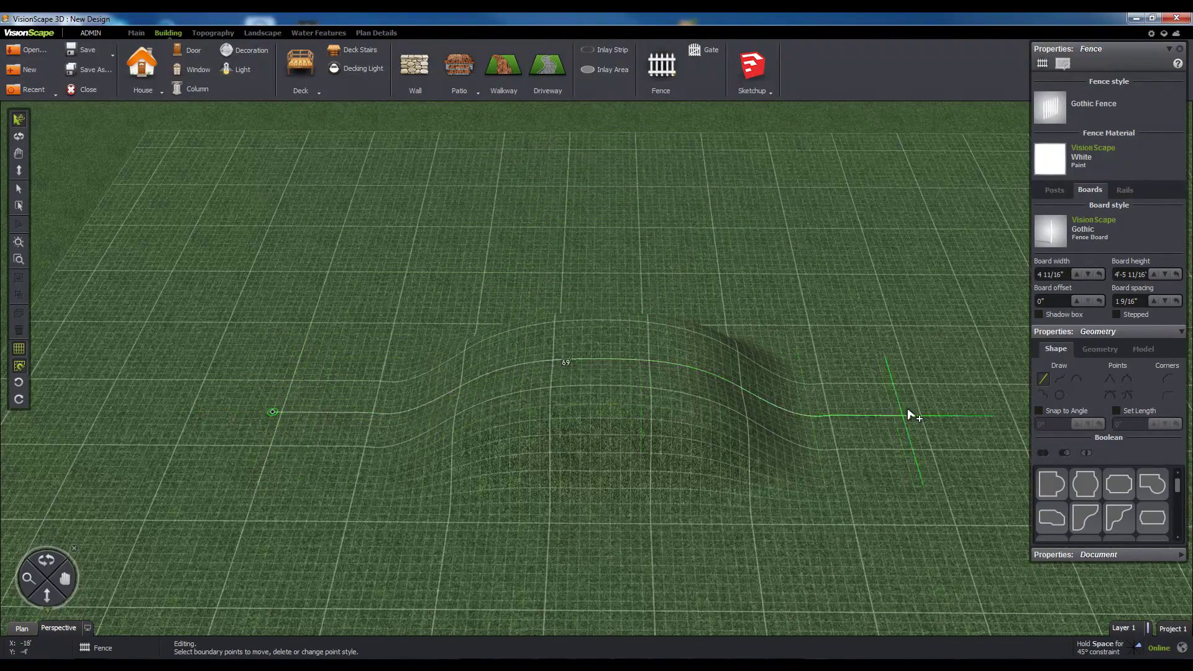
right_click(926, 420)
left_click(938, 423)
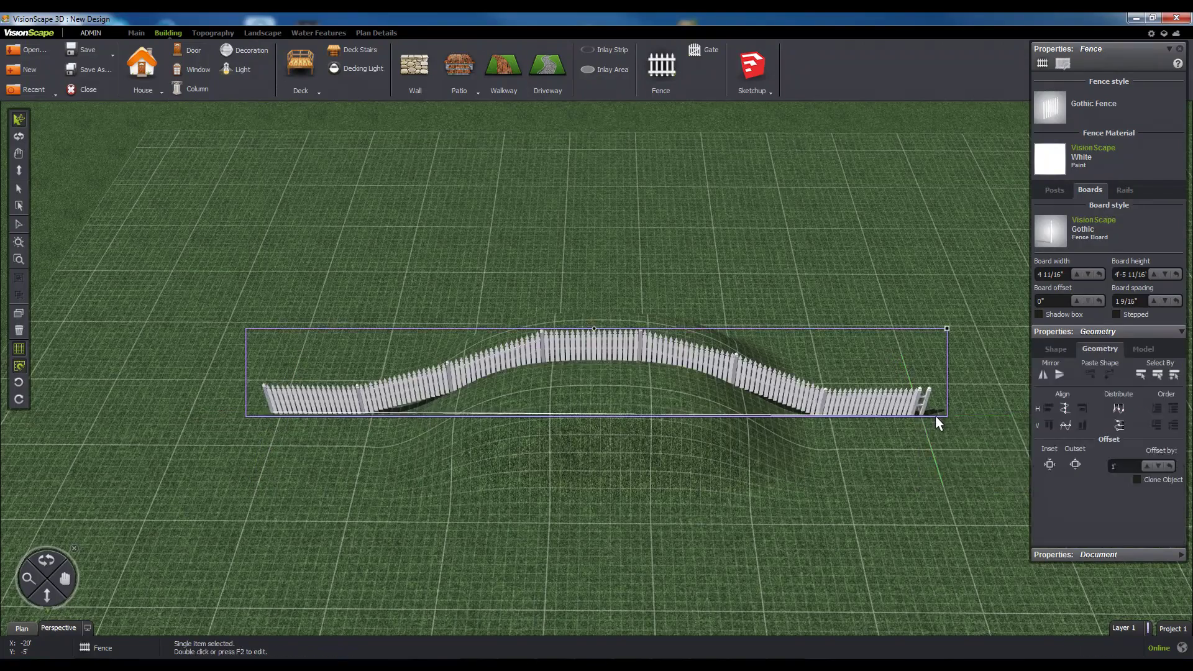
middle_click_drag(389, 531, 426, 501)
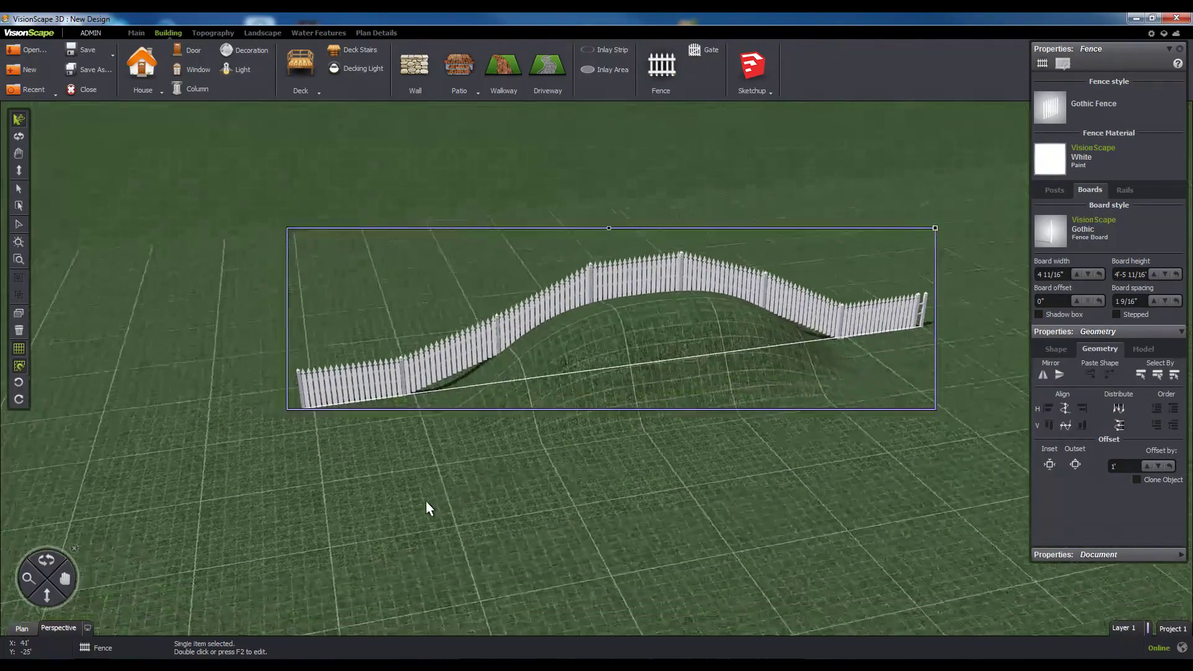
scroll(429, 359, "up", 4)
scroll(431, 357, "up", 3)
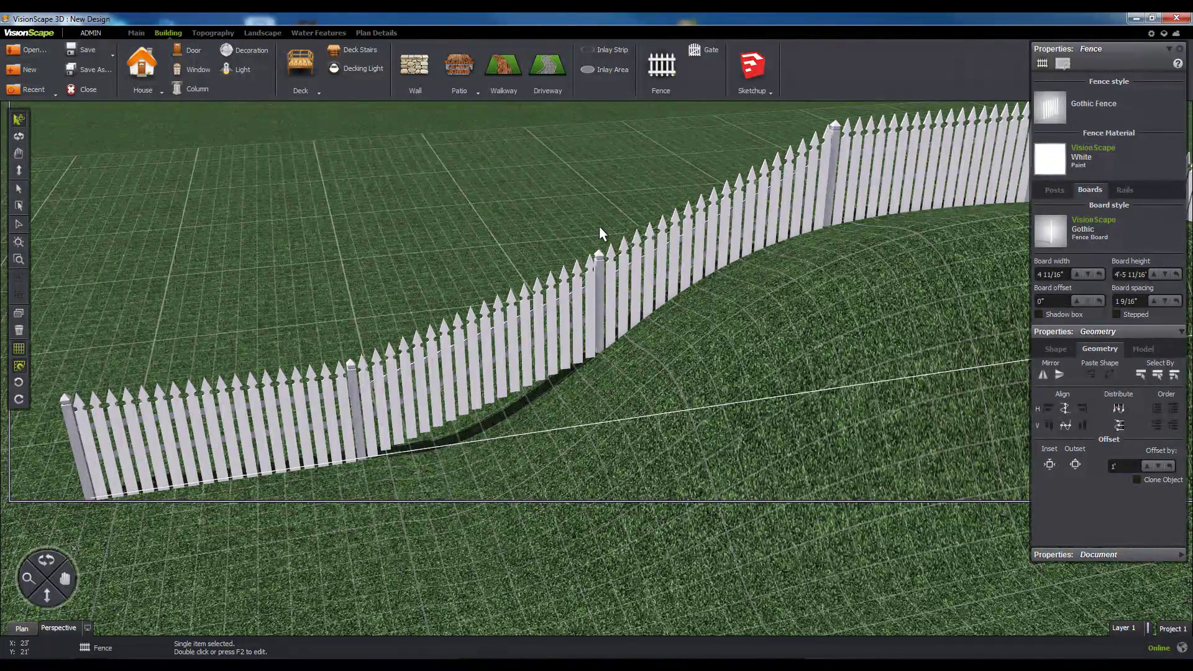
left_click(1117, 313)
Toggle Stepped off and on, leaving the hillside fence in level sections.
left_click(1118, 313)
left_click(1117, 314)
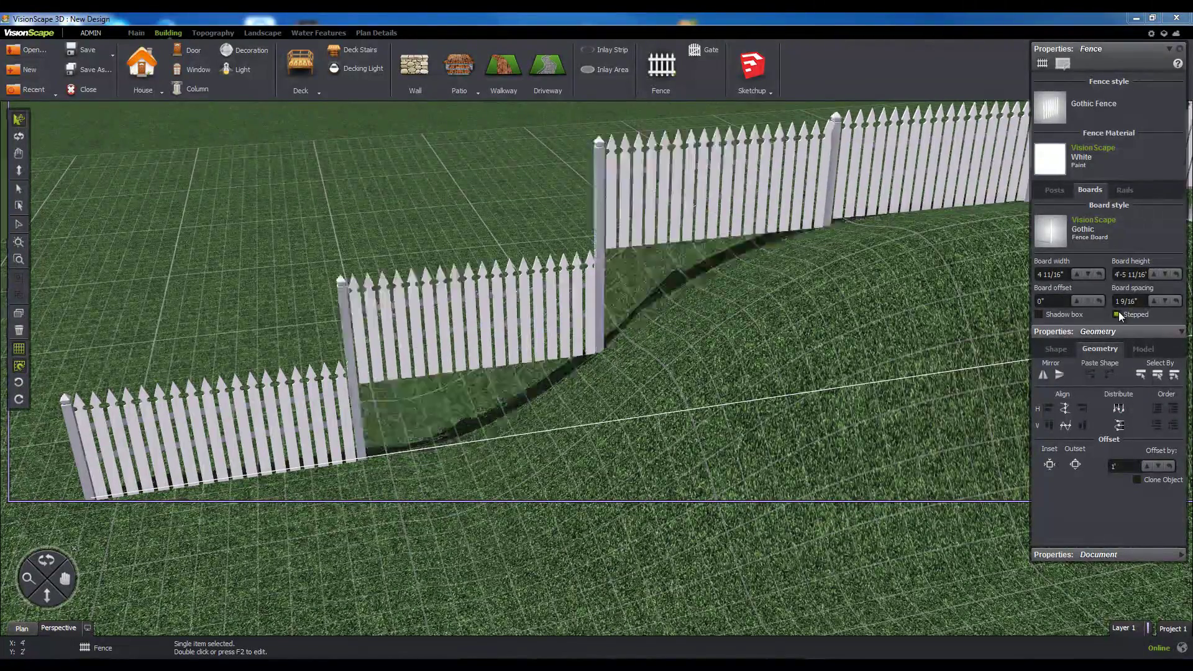
left_click(1117, 314)
left_click(1117, 313)
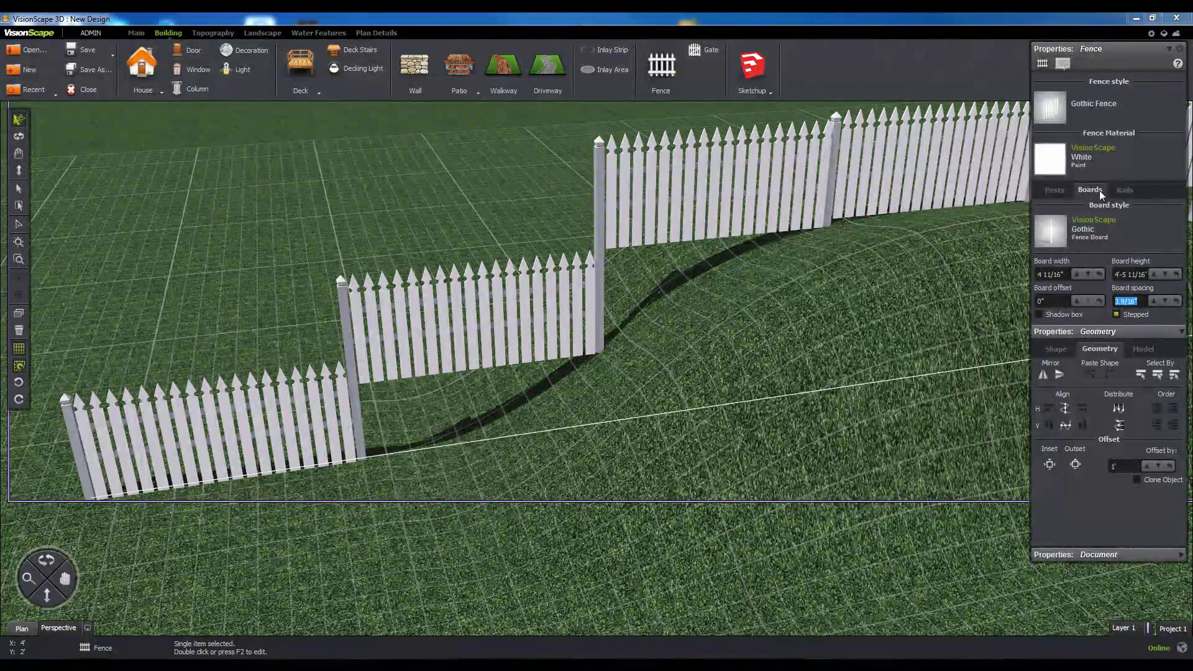
Set post spacing to 5 then 4 feet, then select the Night Lighting demo's white fence.
left_click(1055, 191)
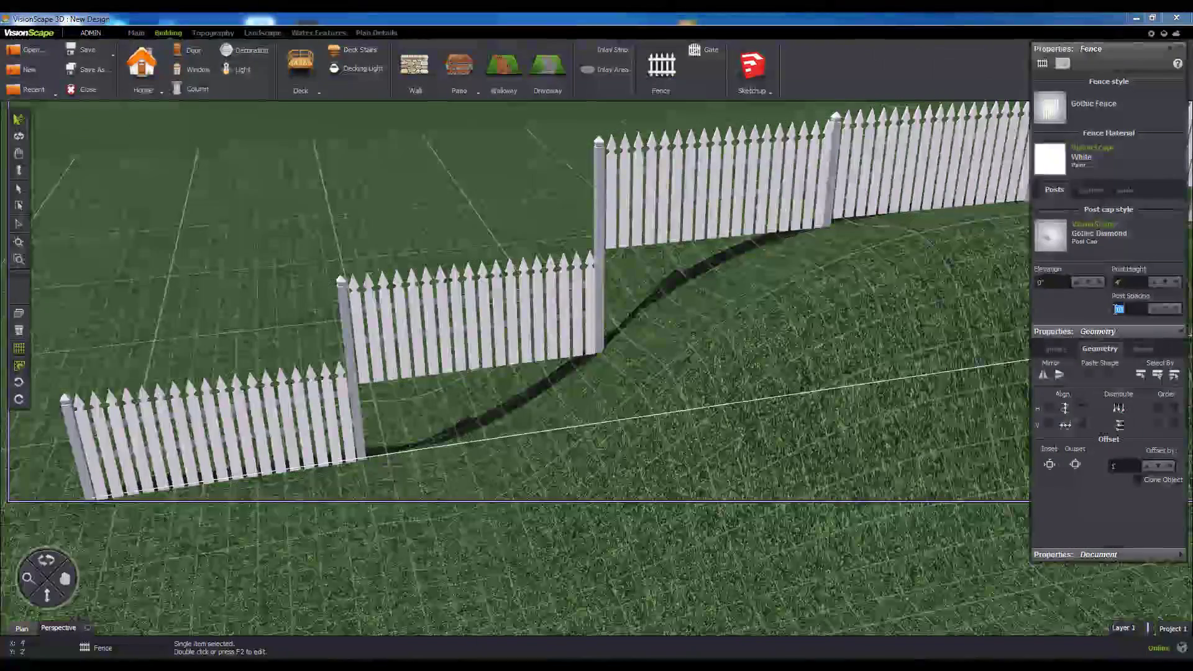
type("5")
key("Return")
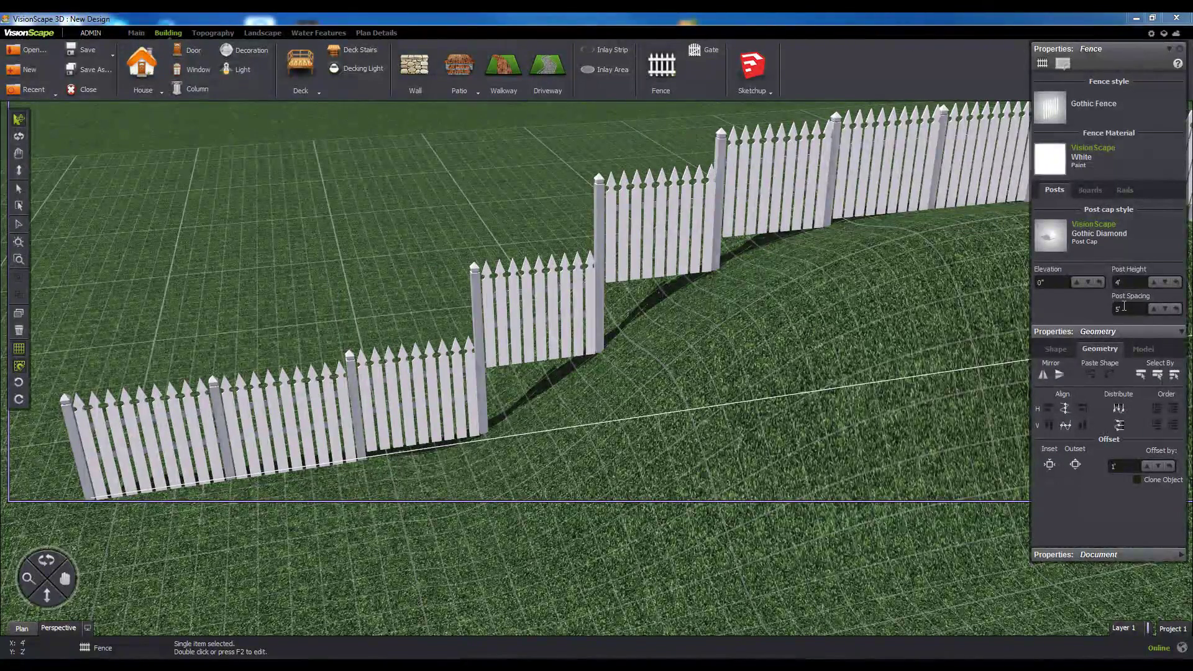
double_click(1117, 309)
type("4")
key("Return")
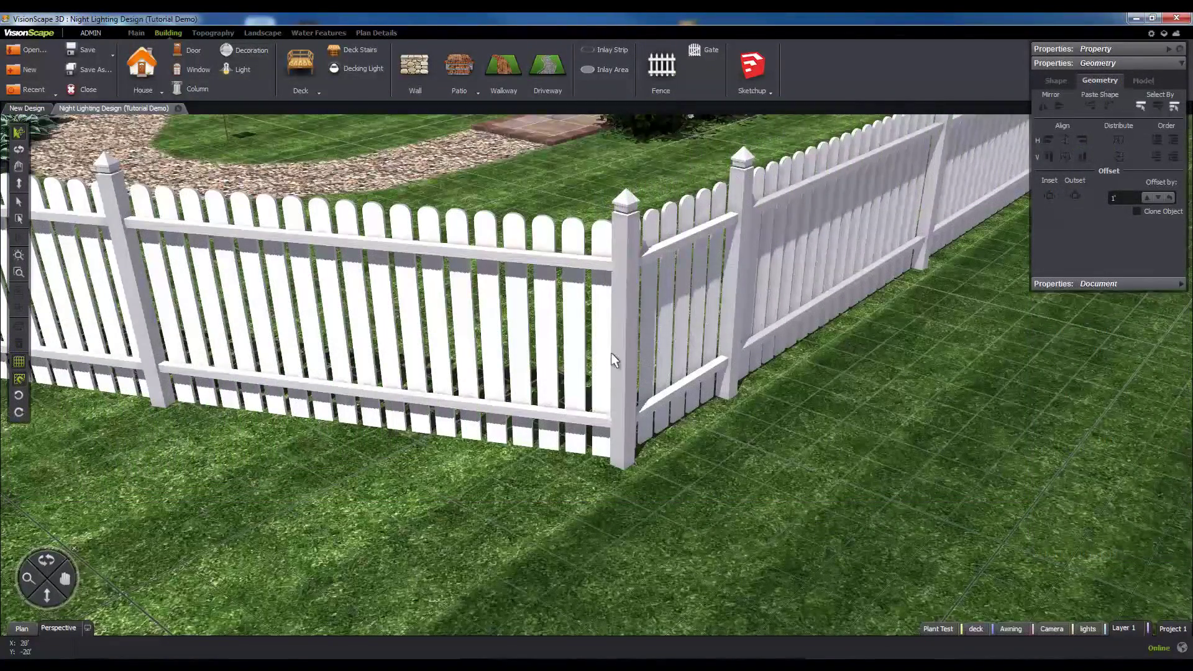
left_click(616, 358)
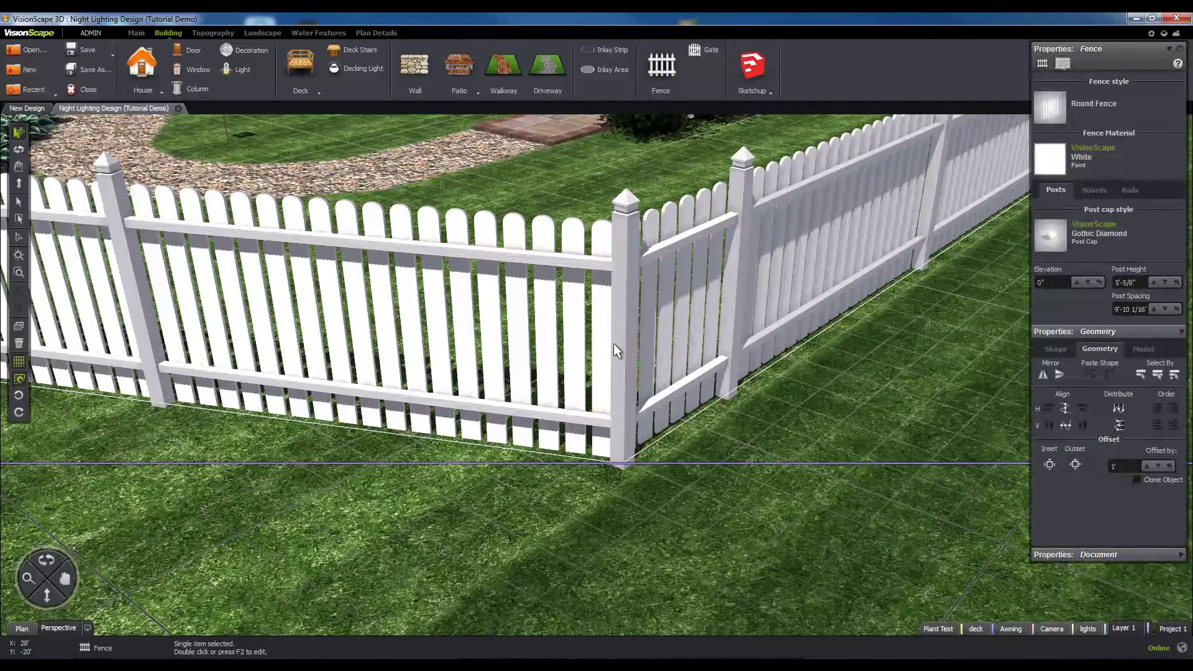
Try the Metal Fence A and Metal Fence B styles, then settle on Gothic Fence.
left_click(1056, 118)
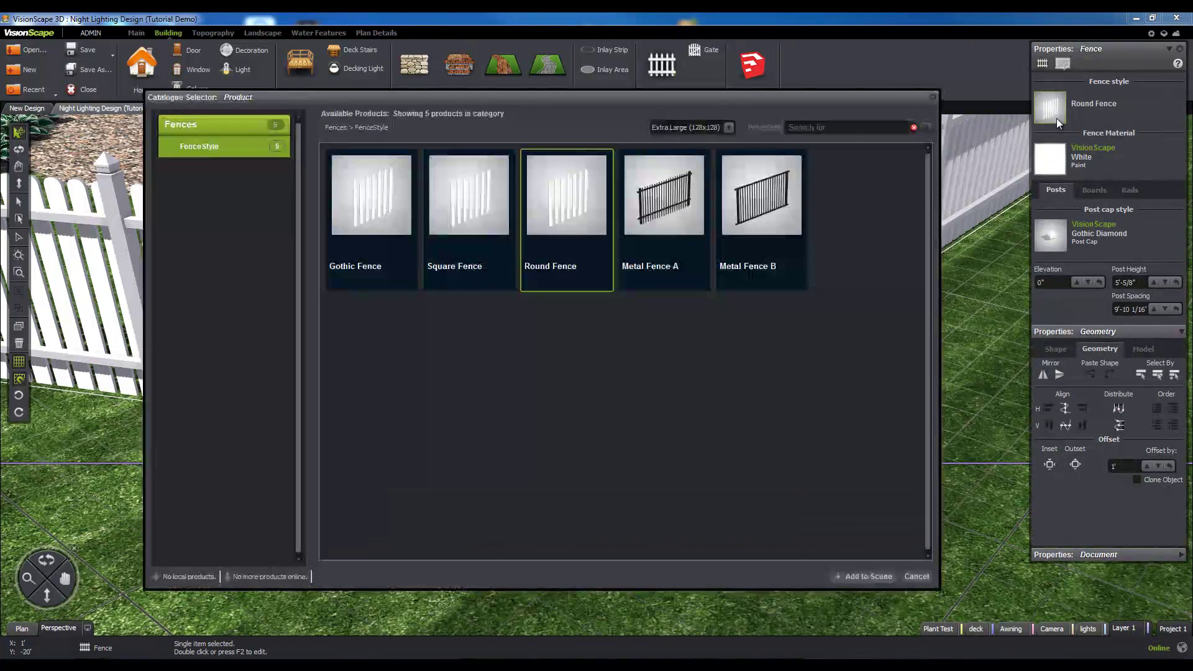
left_click(663, 187)
double_click(663, 187)
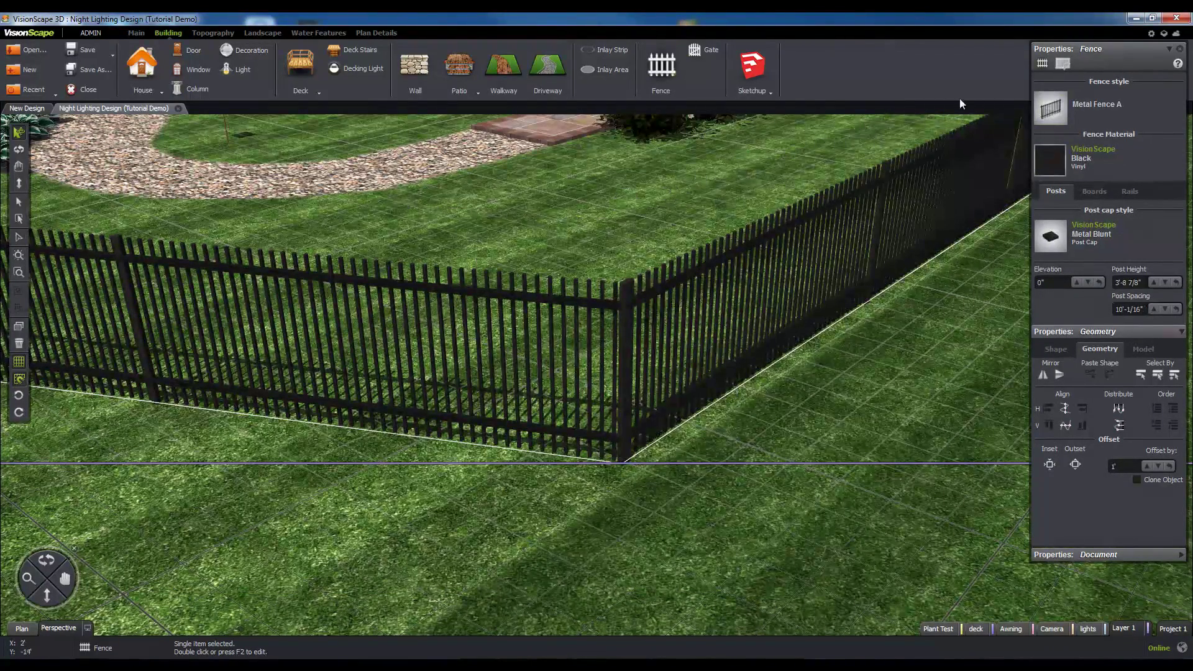
left_click(1044, 110)
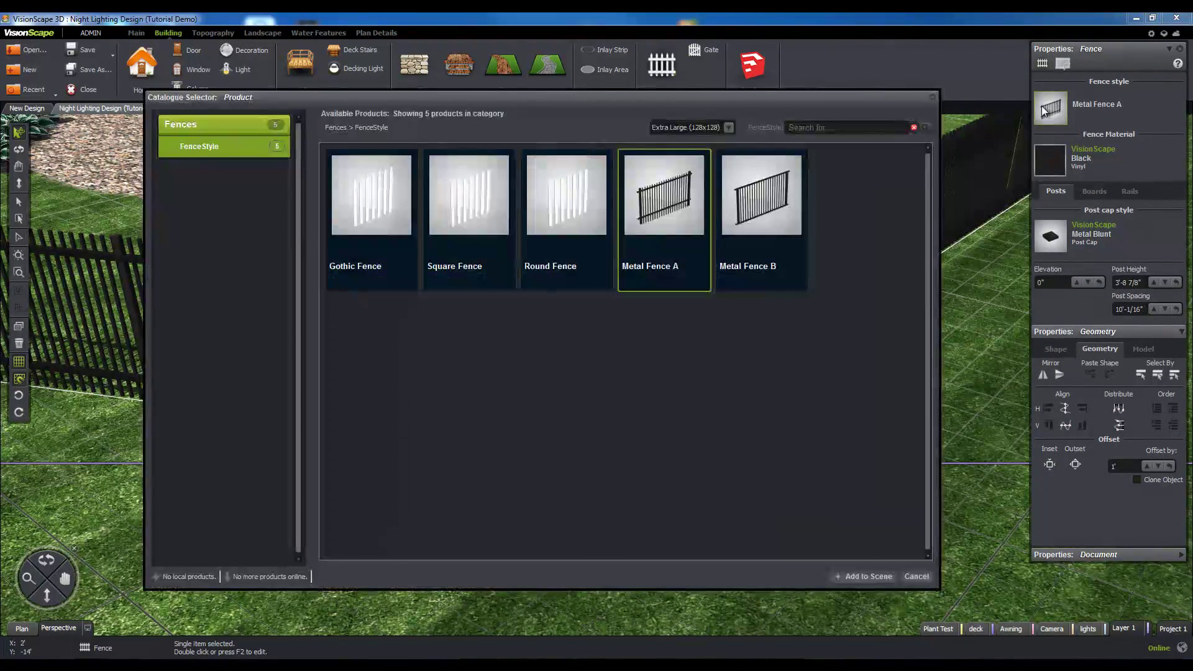
double_click(763, 180)
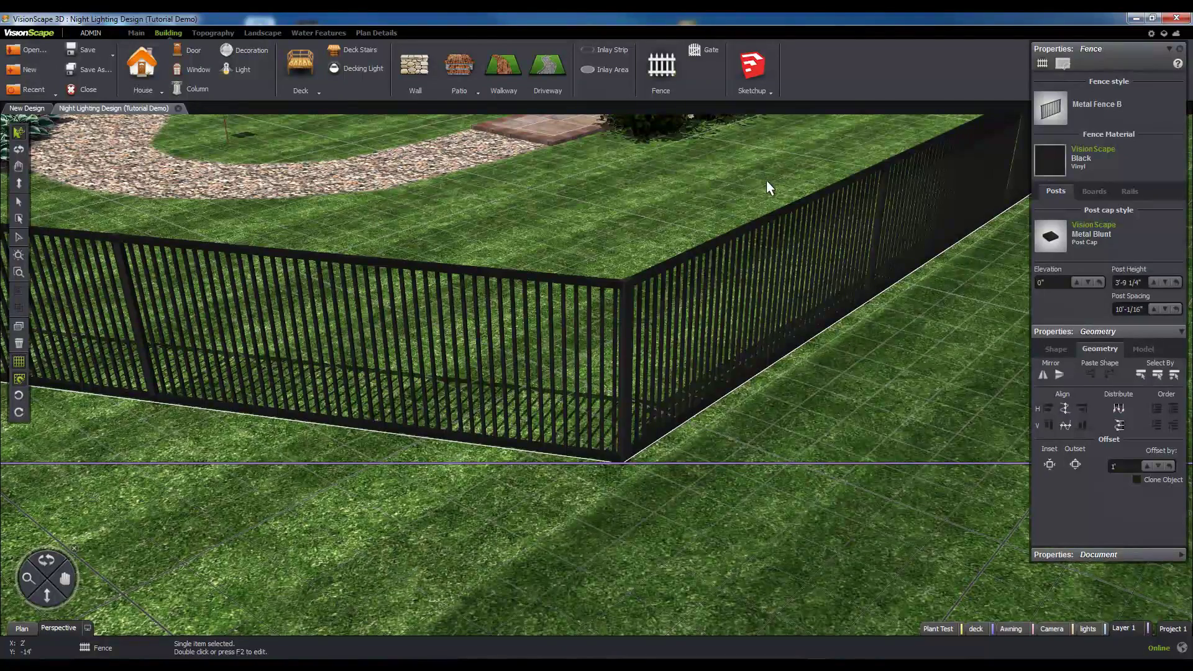
left_click(1044, 110)
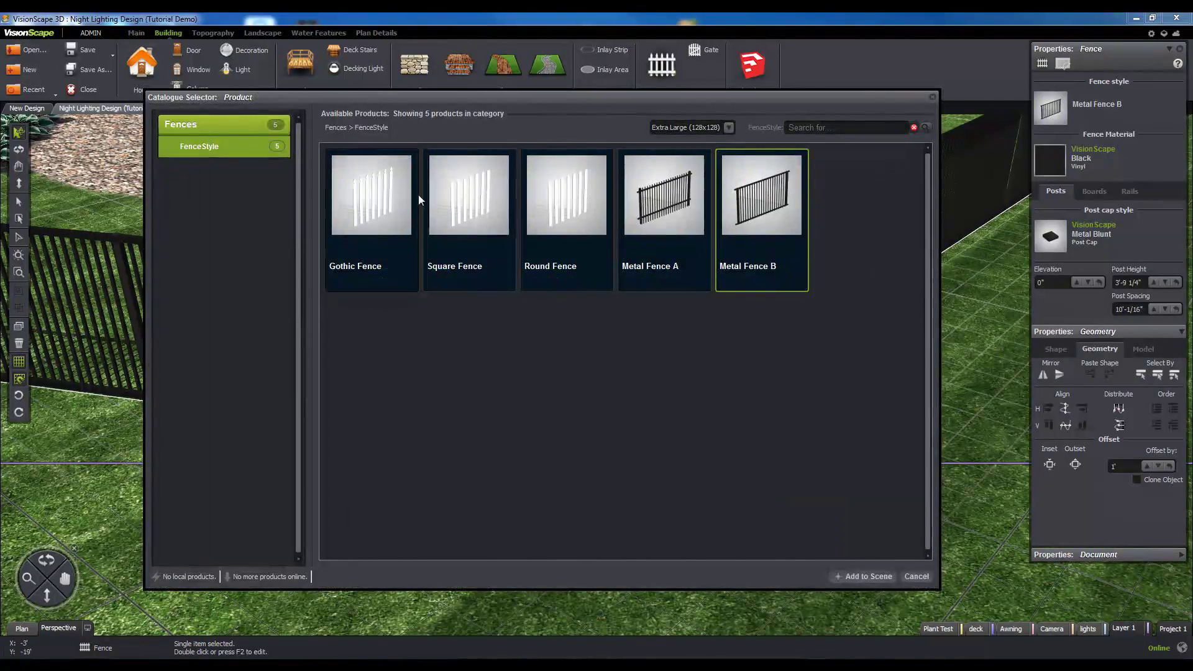
double_click(382, 199)
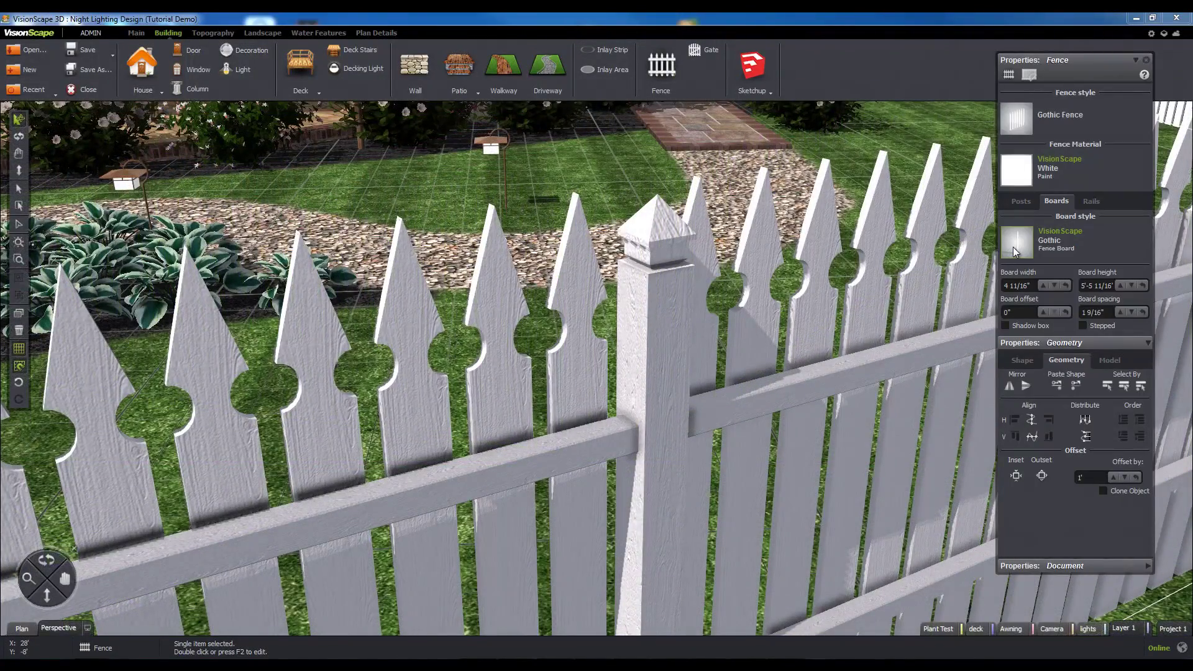
Try Round and then Flat board styles on the fence.
left_click(1015, 251)
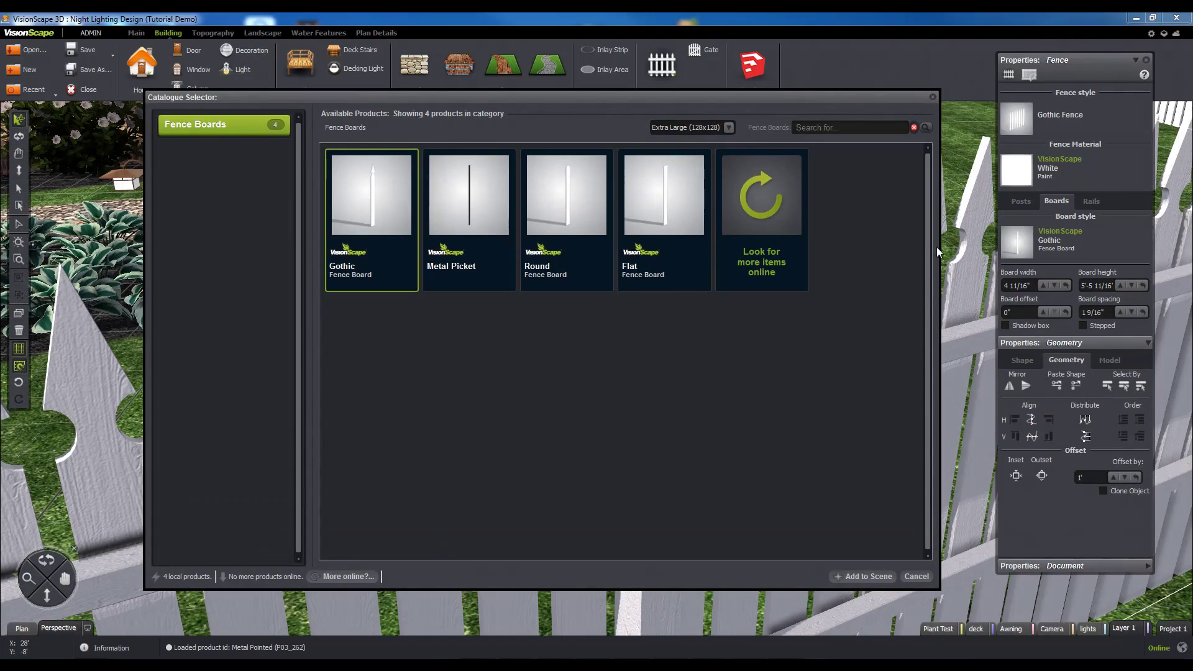
double_click(547, 182)
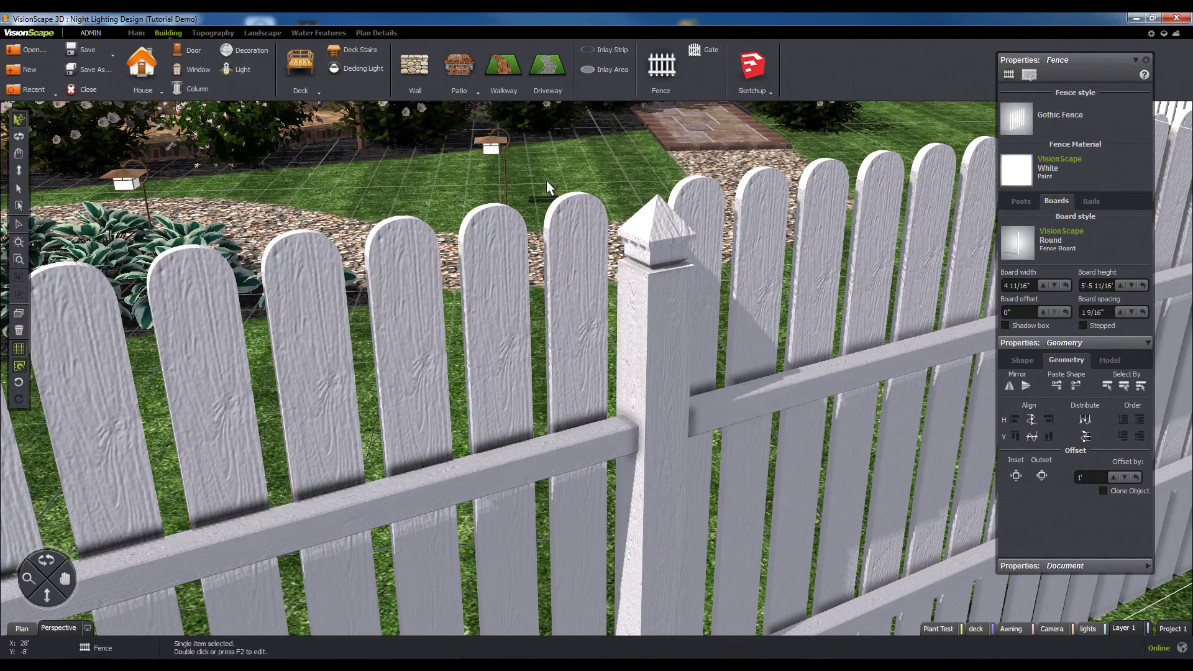
left_click(1020, 240)
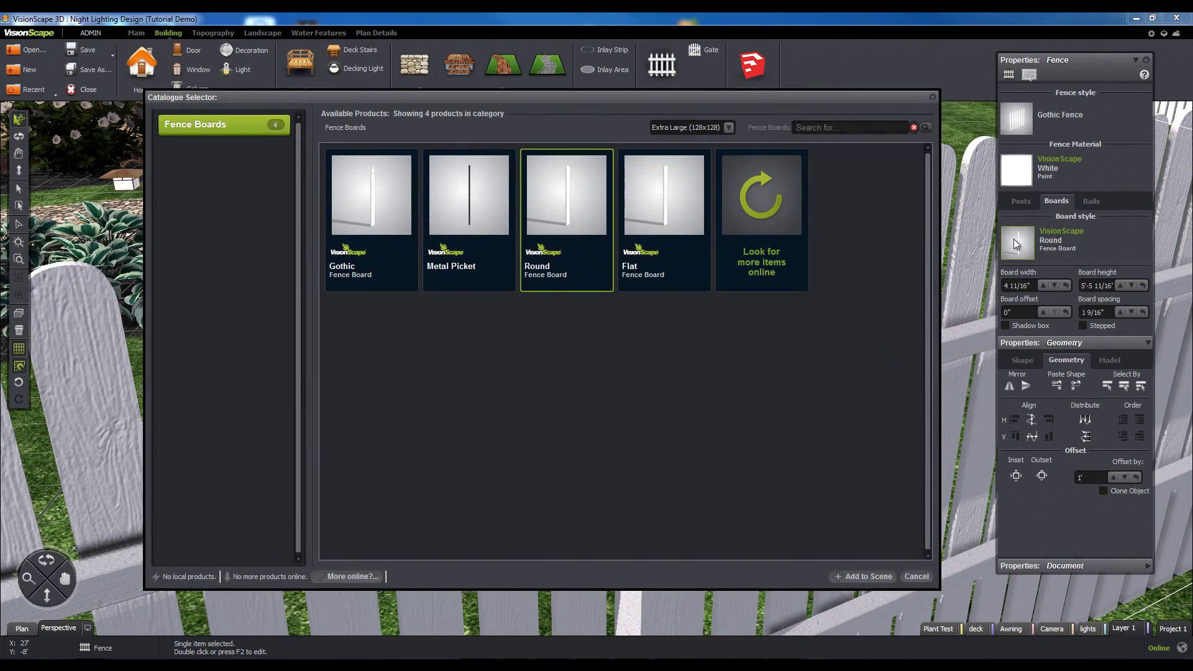
double_click(655, 181)
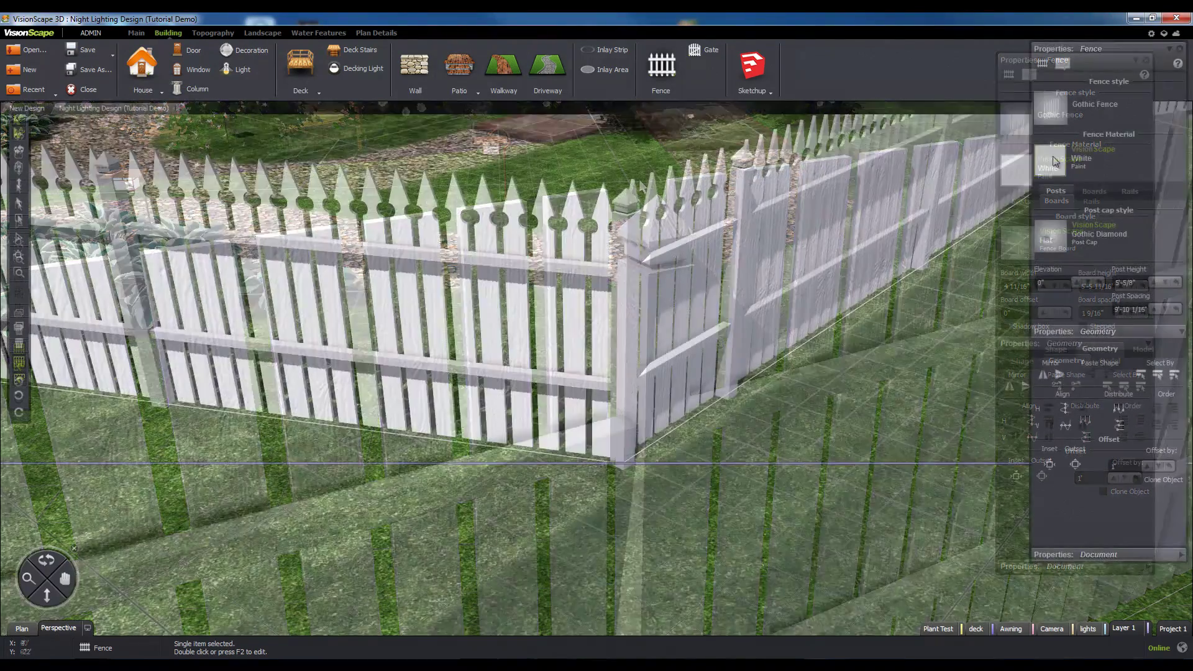
Paint the fence material with the Black Top finish.
left_click(1054, 161)
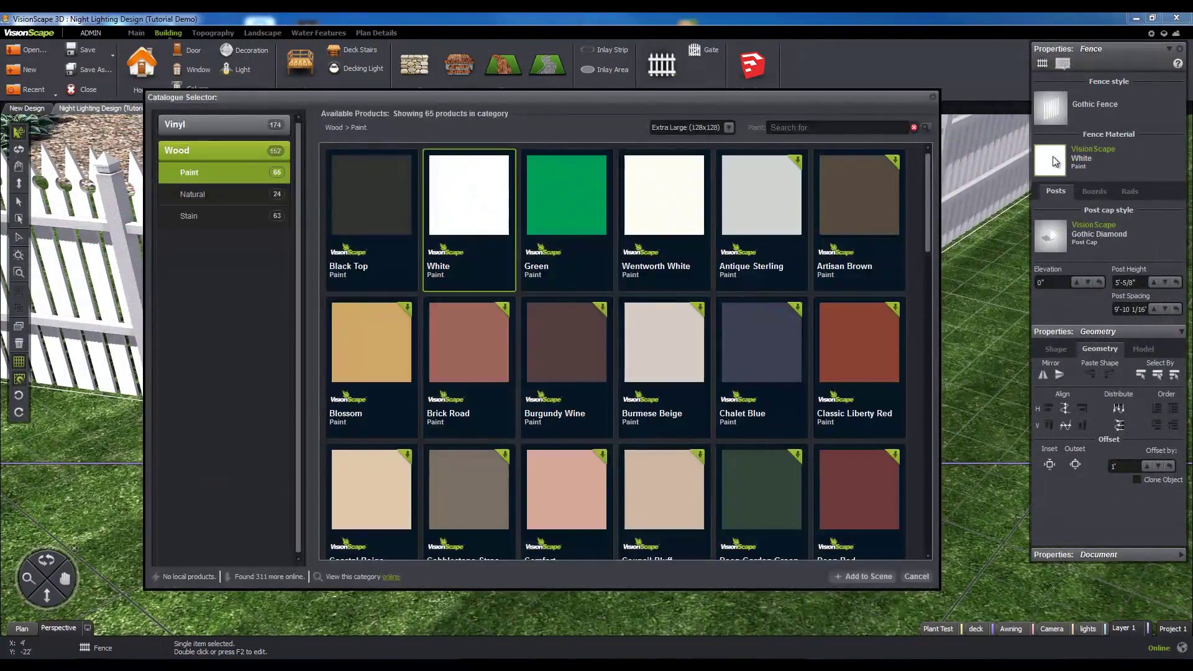
left_click(369, 183)
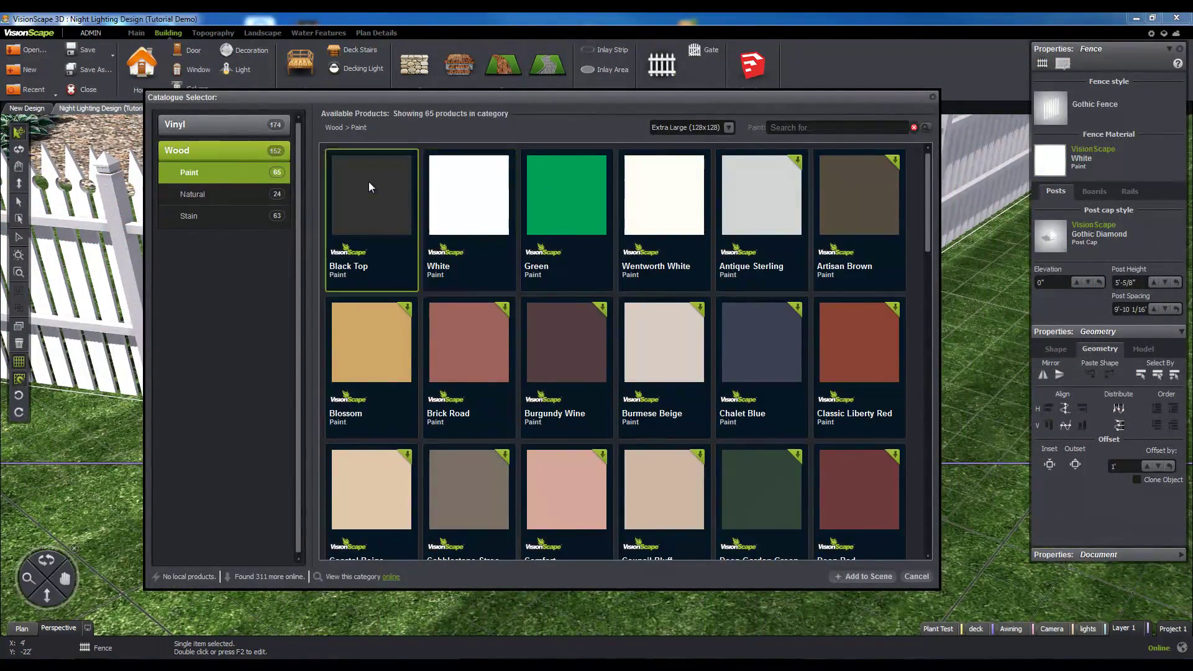
double_click(368, 181)
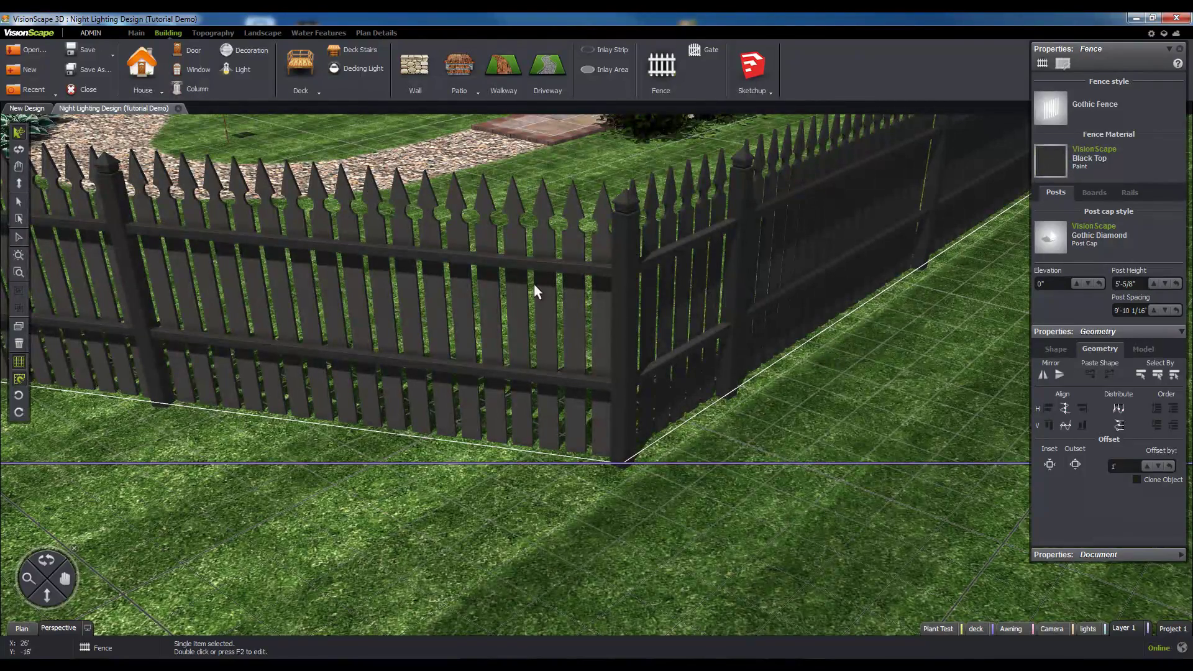
Raise the post height to 5'-6 5/8" and the board height to 6'-2 11/16".
middle_click_drag(708, 343, 844, 352)
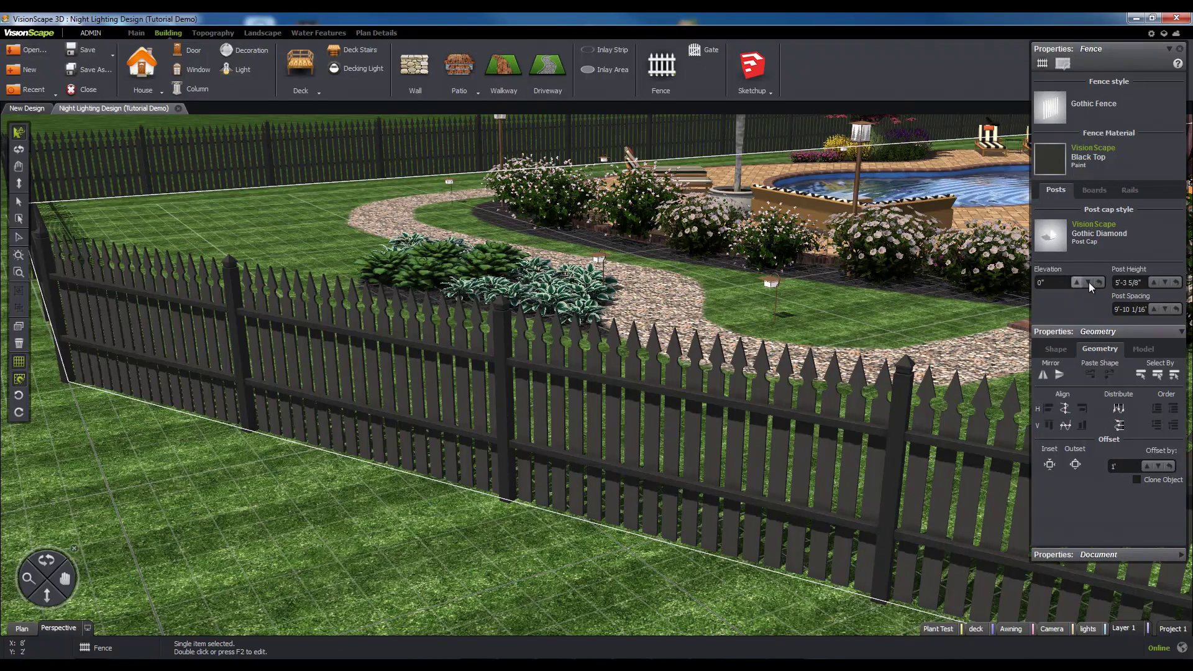
left_click_drag(1156, 285, 1161, 278)
left_click(1094, 190)
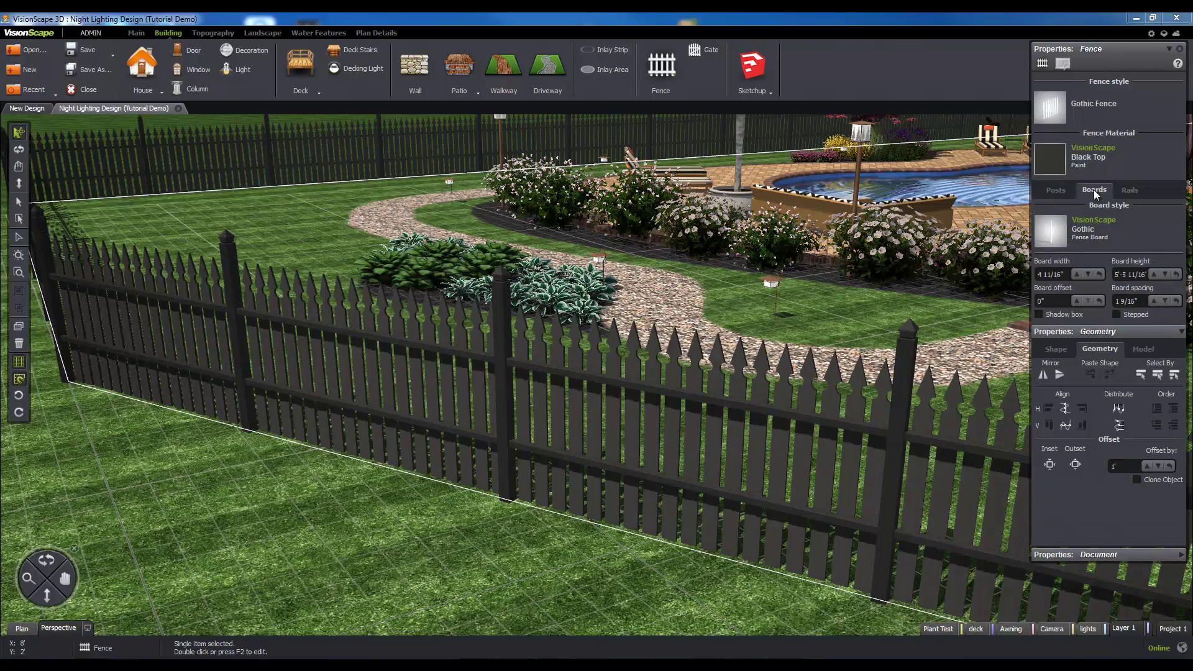
left_click_drag(1153, 272, 1156, 266)
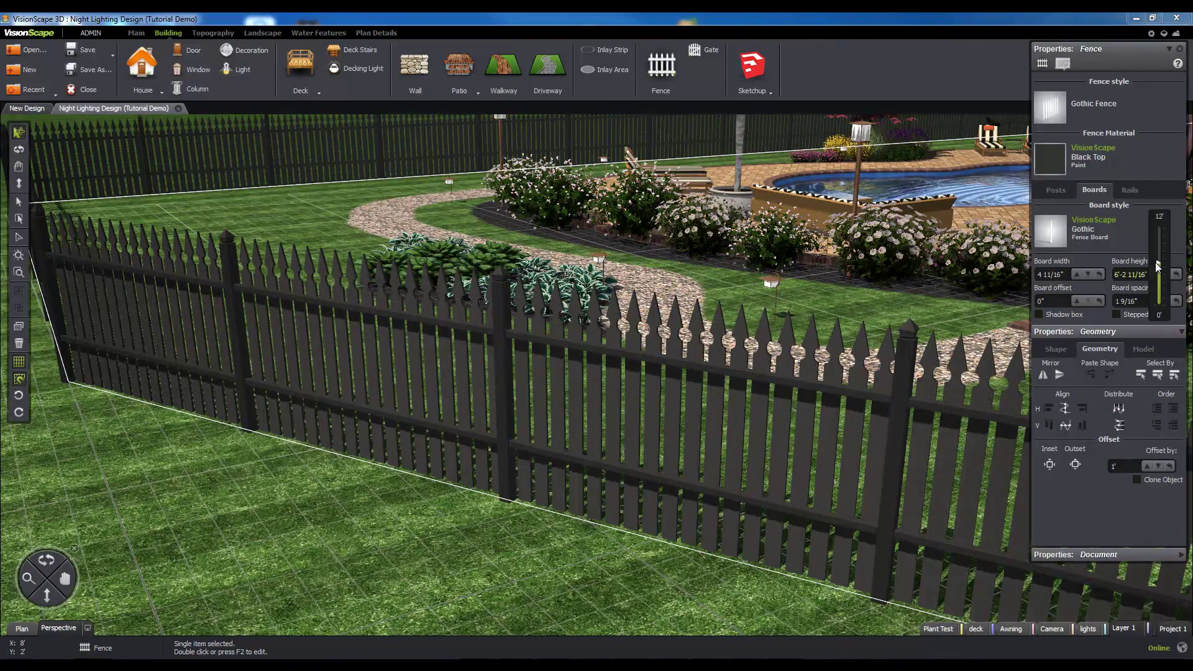
left_click(1128, 193)
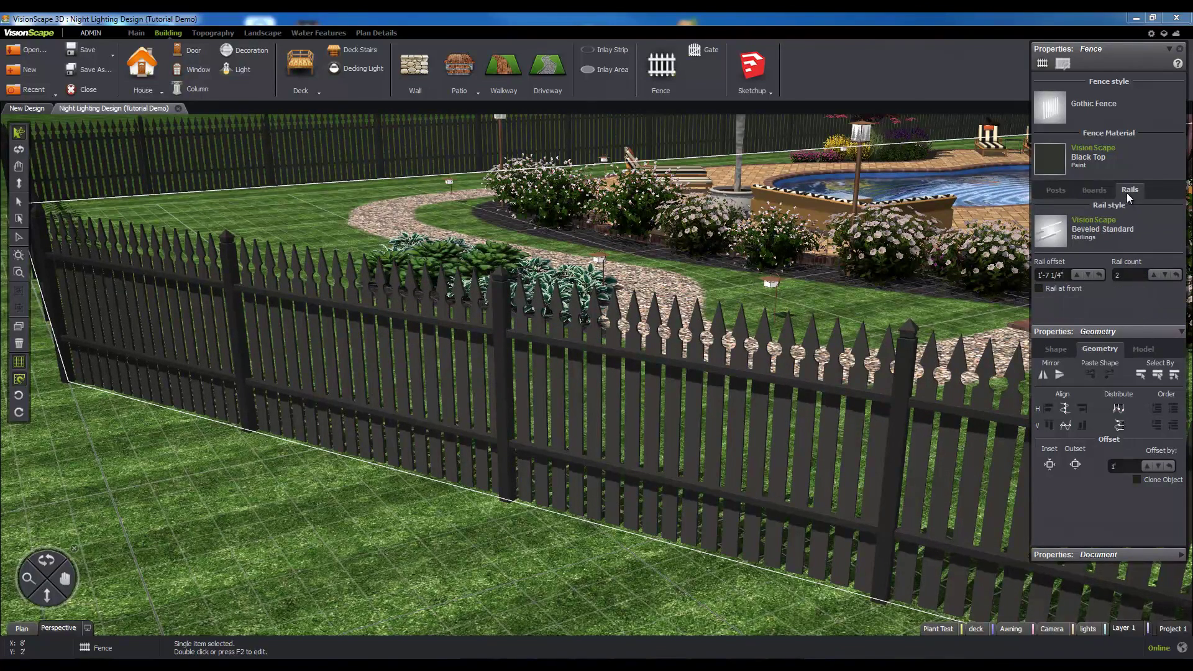
Compare rail positions and leave the rails on the front of the fence.
left_click(1038, 289)
left_click(1038, 288)
left_click(1038, 288)
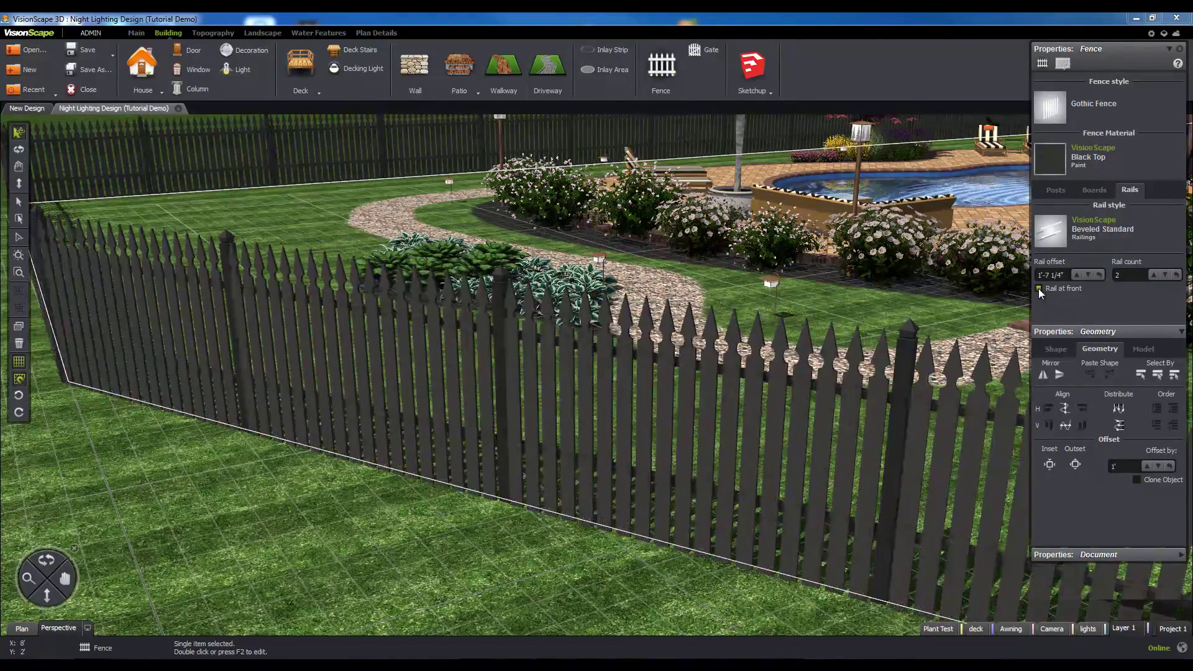
left_click(1038, 288)
left_click(1038, 288)
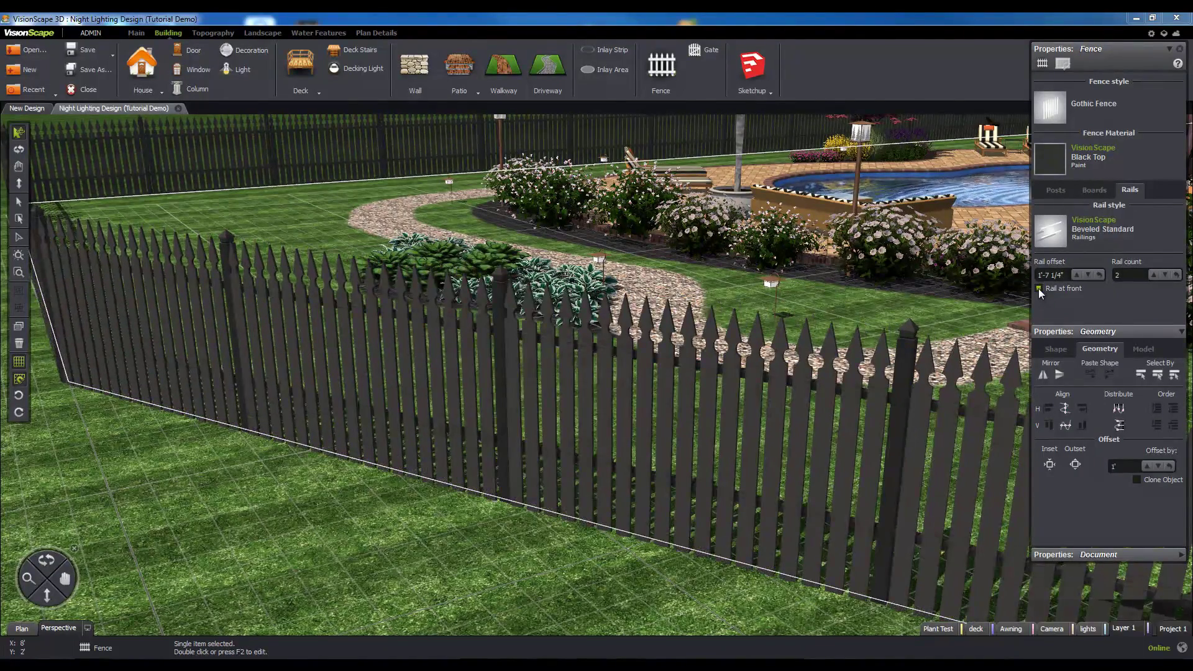
Turn on Shadow box and widen the board spacing.
left_click(1089, 193)
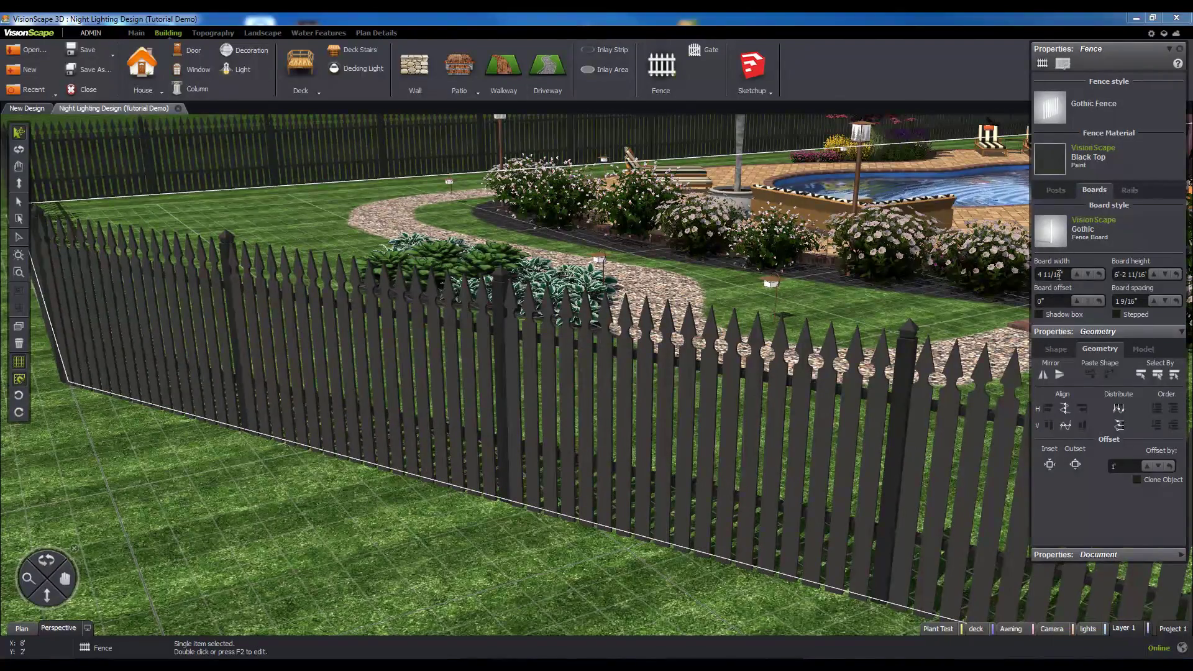
left_click(1039, 314)
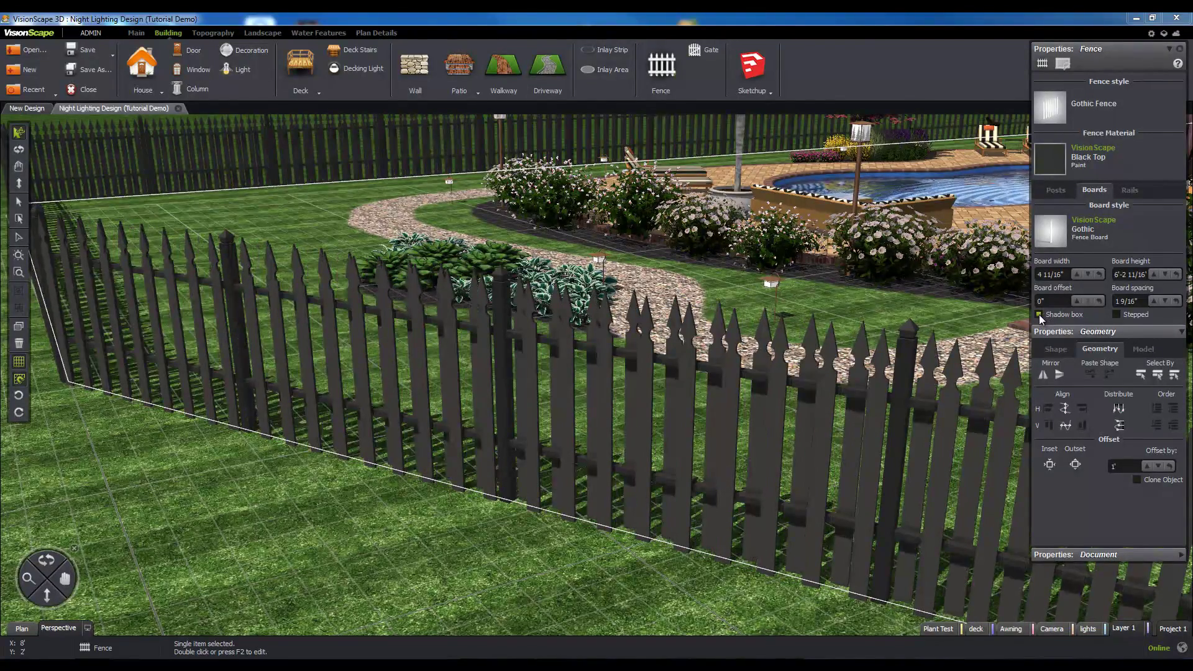
left_click(1039, 314)
left_click(1039, 315)
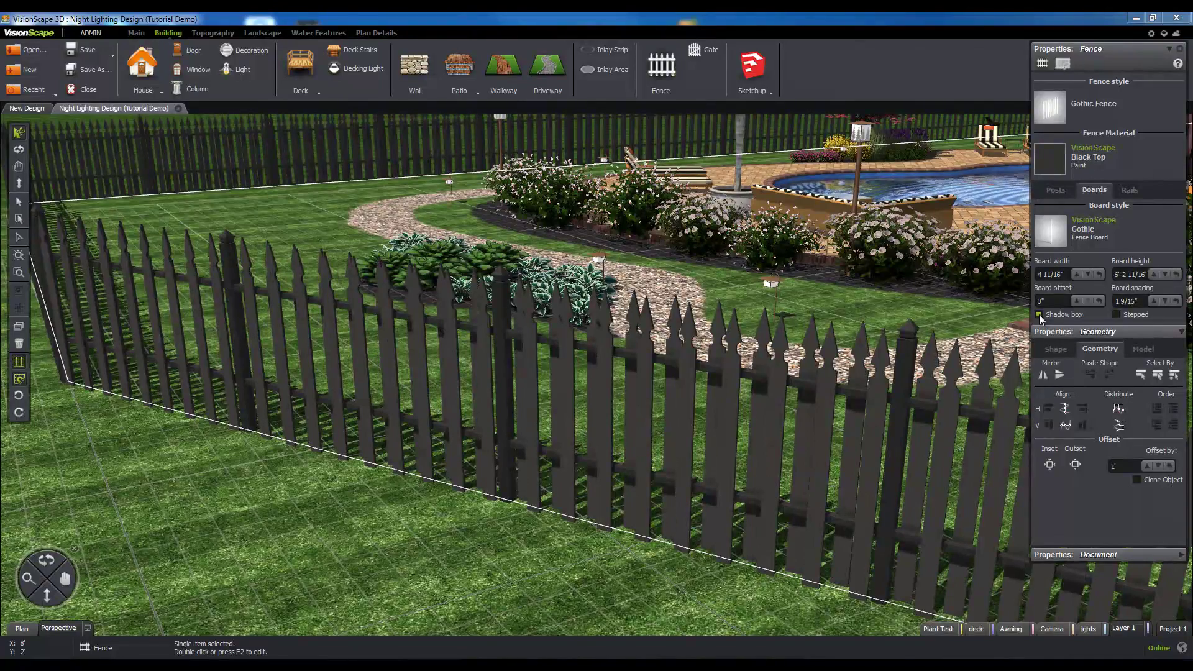
left_click_drag(1154, 301, 1159, 292)
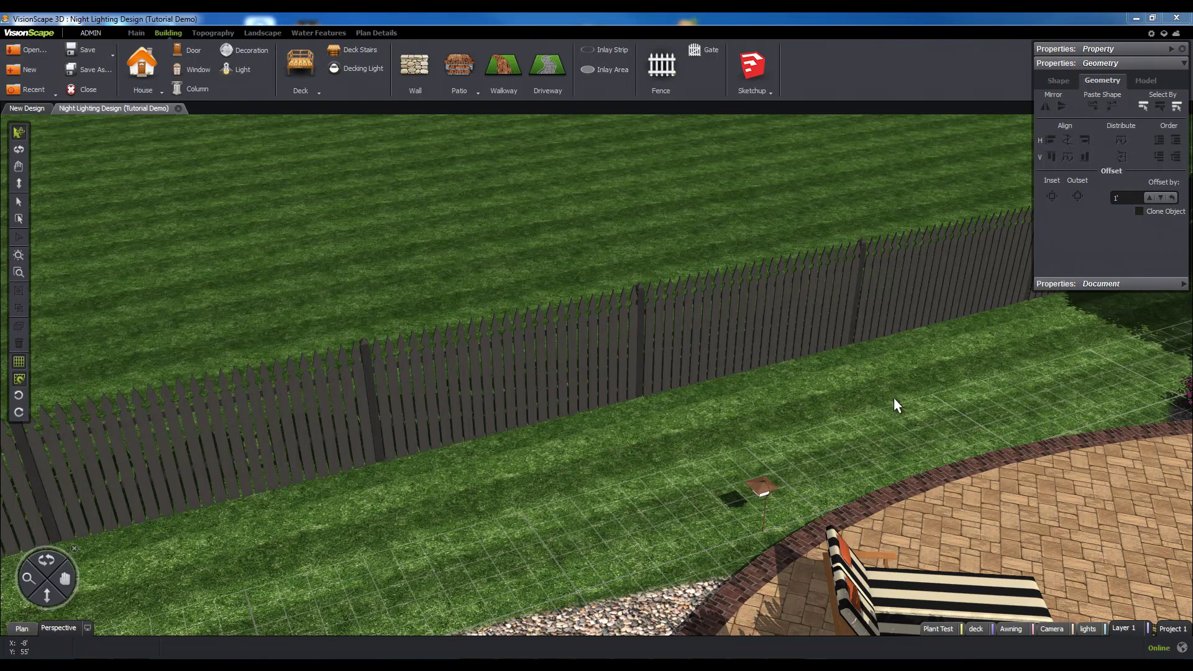
Place a Gothic Picket gate in the fence run and give it a Black Top finish.
left_click(694, 52)
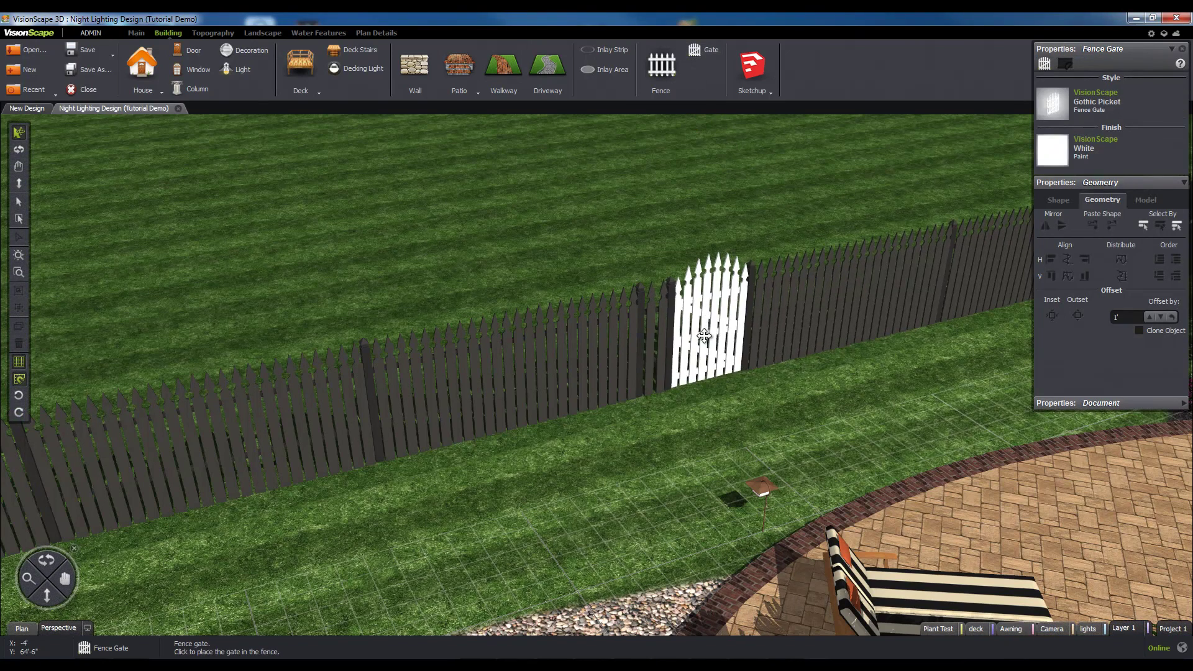
left_click(726, 340)
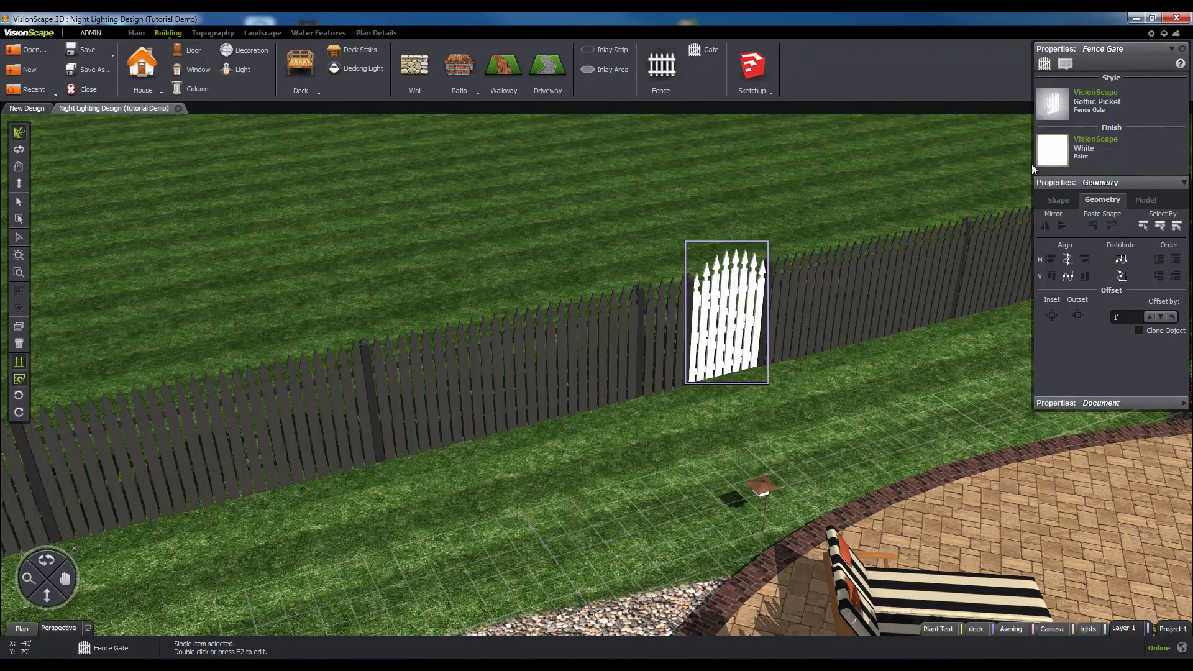
left_click(1052, 152)
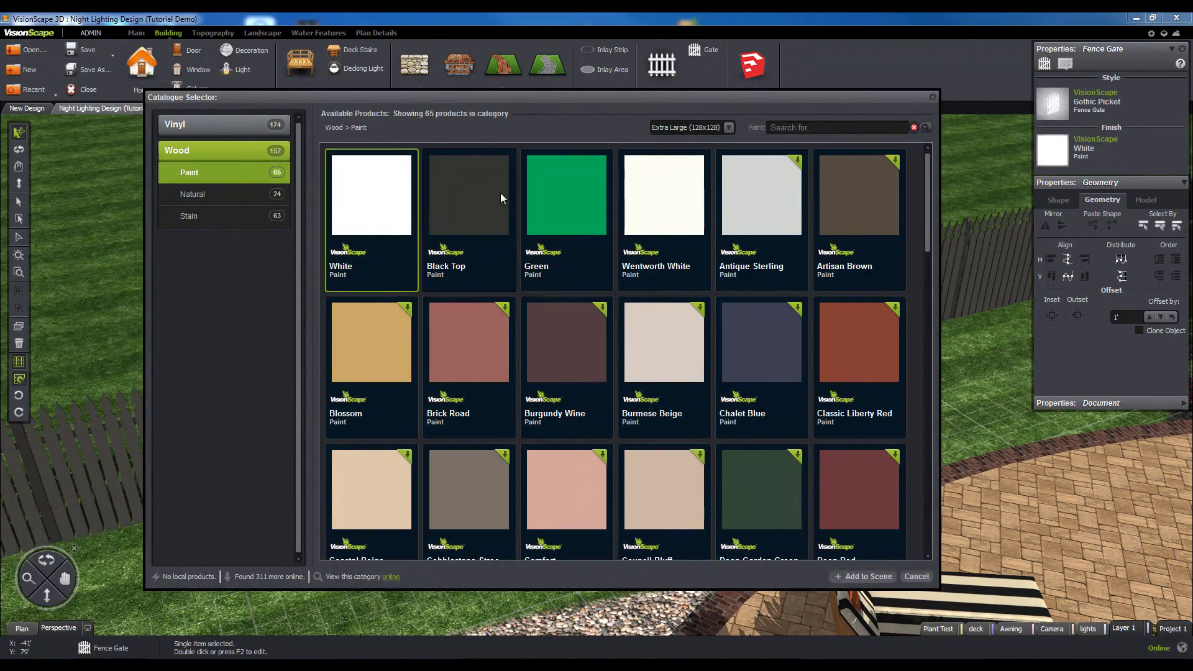
double_click(462, 199)
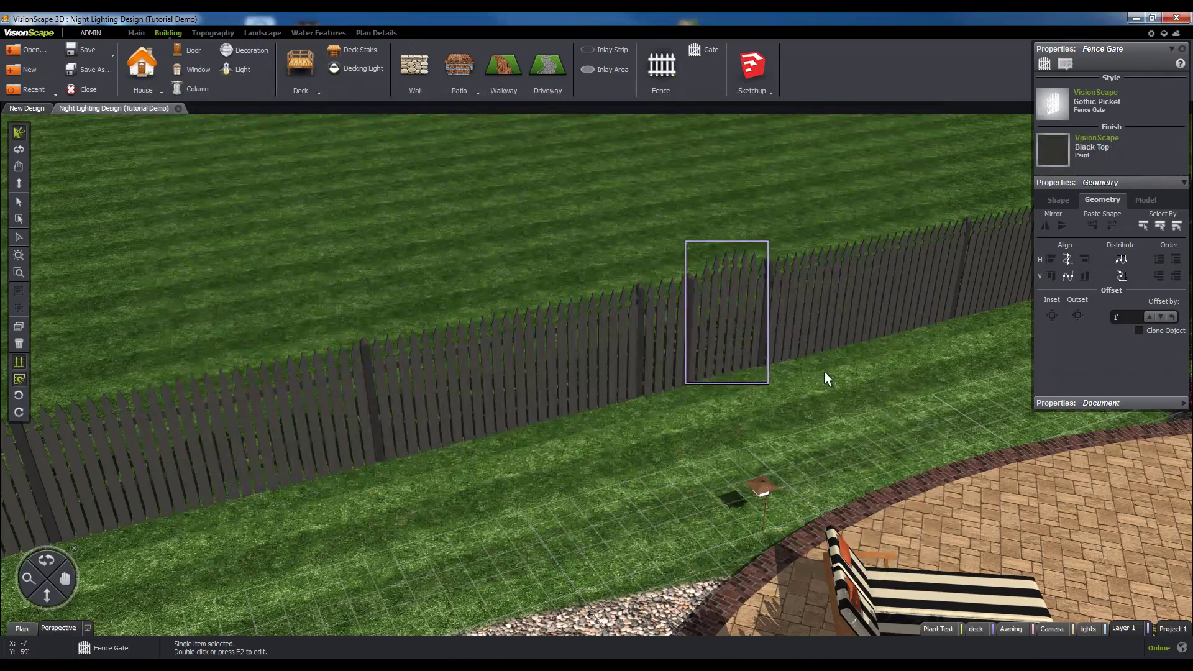
left_click(864, 391)
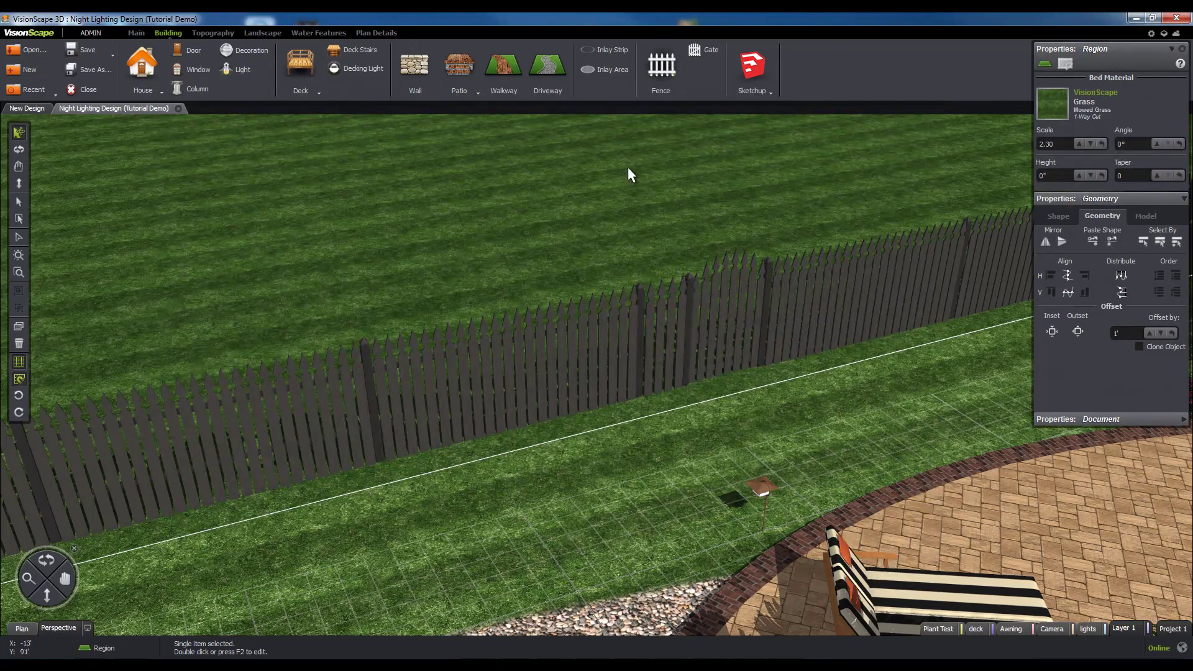